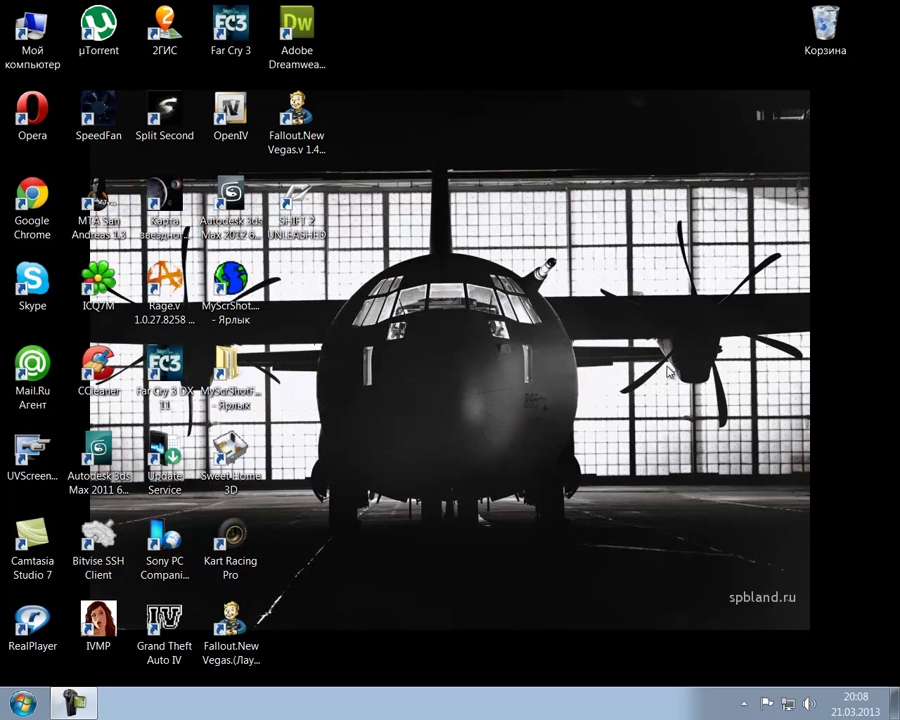
Open the QuickBms.rar archive from E:\Program Files (x86)\FileZilla FTP Client 2 and dismiss the licence reminder
double_click(60, 55)
double_click(592, 140)
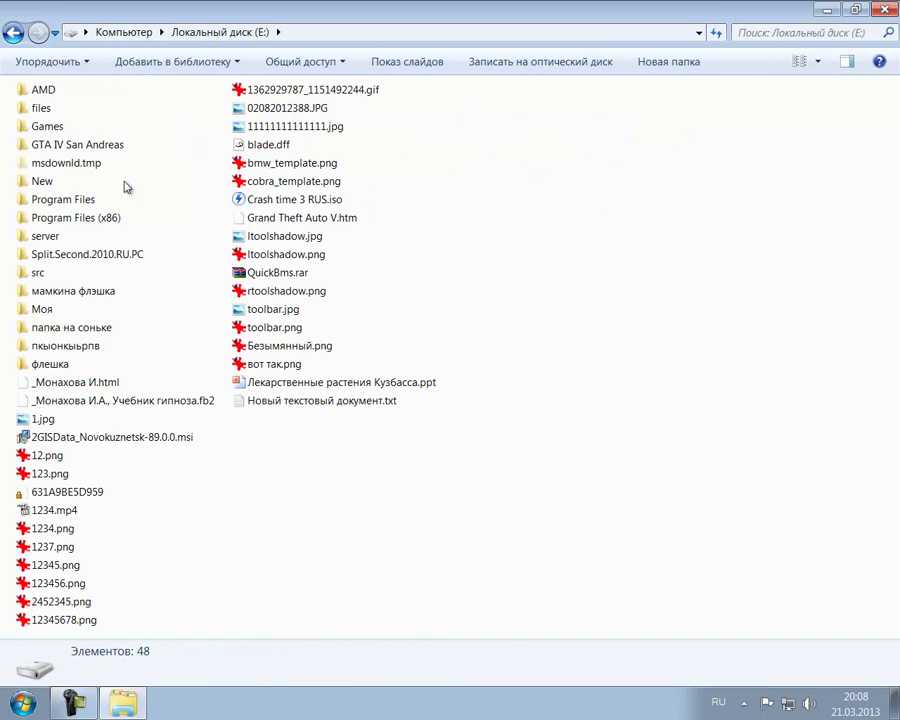
double_click(98, 218)
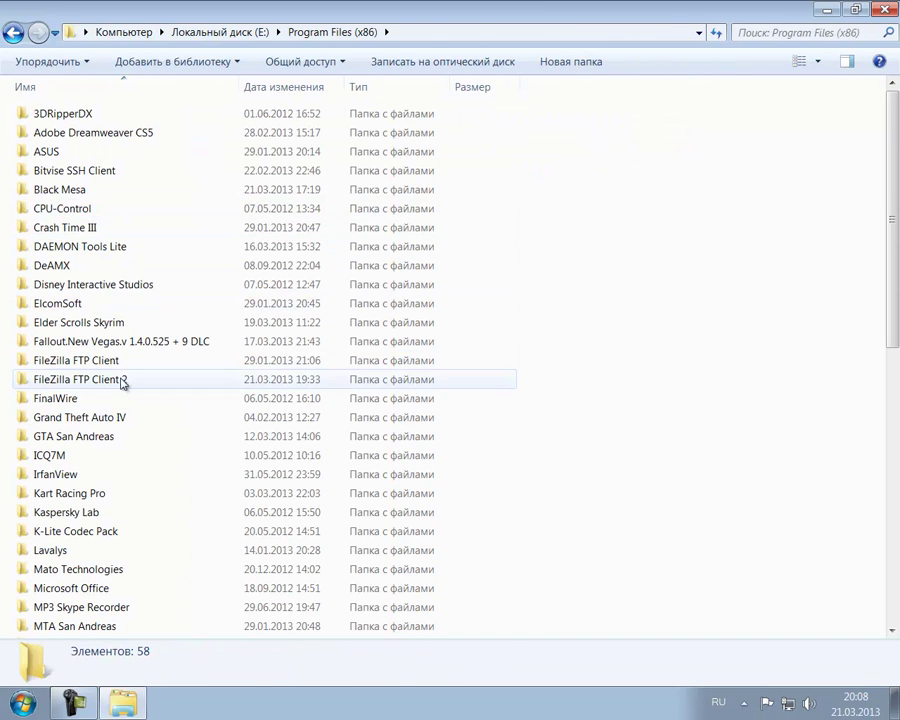
double_click(121, 381)
double_click(100, 343)
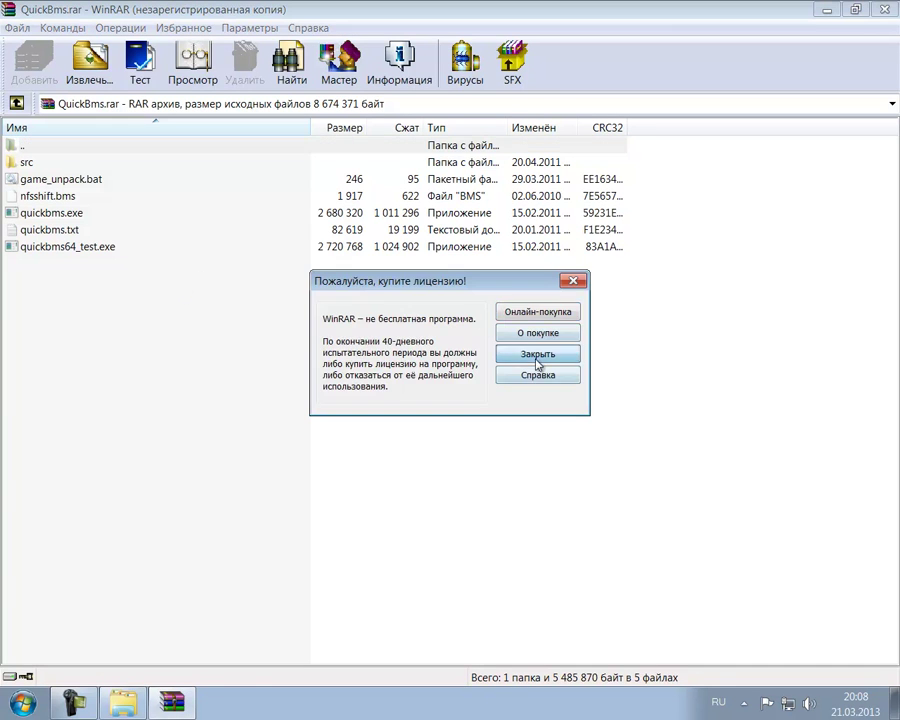
click(540, 358)
Start extracting all files in the archive, choosing E:\New\Программы as the destination folder
drag(136, 288, 50, 173)
click(90, 55)
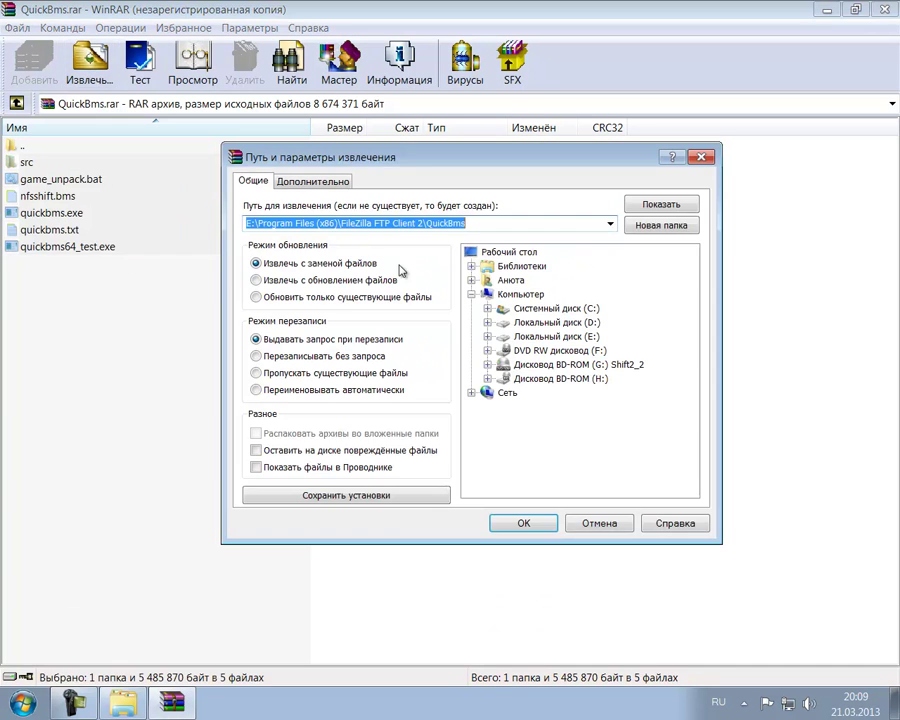
click(540, 336)
click(487, 337)
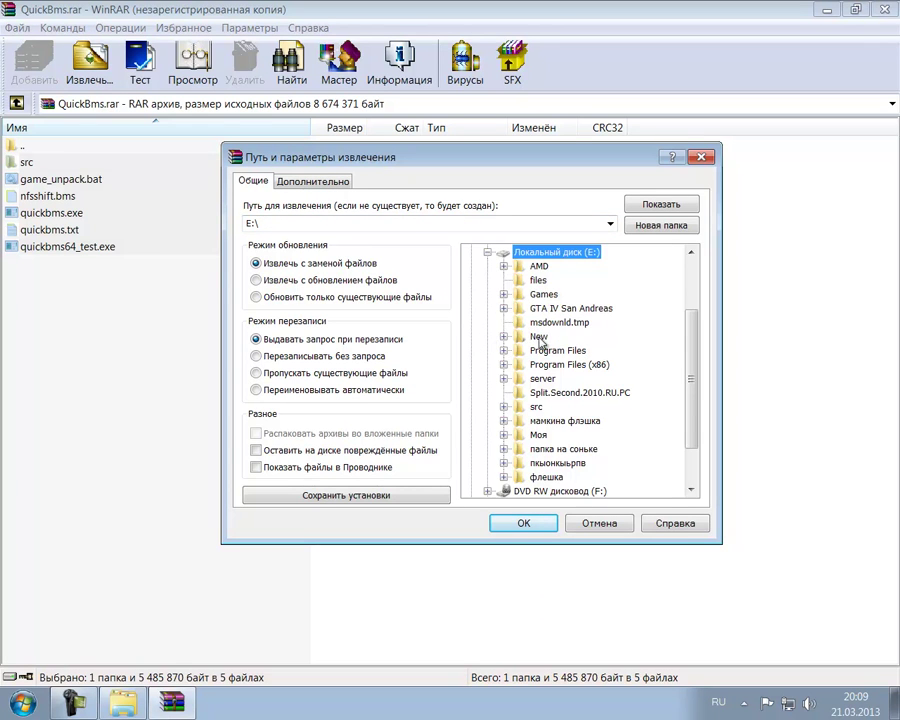
double_click(498, 336)
scroll(496, 393, down, 4)
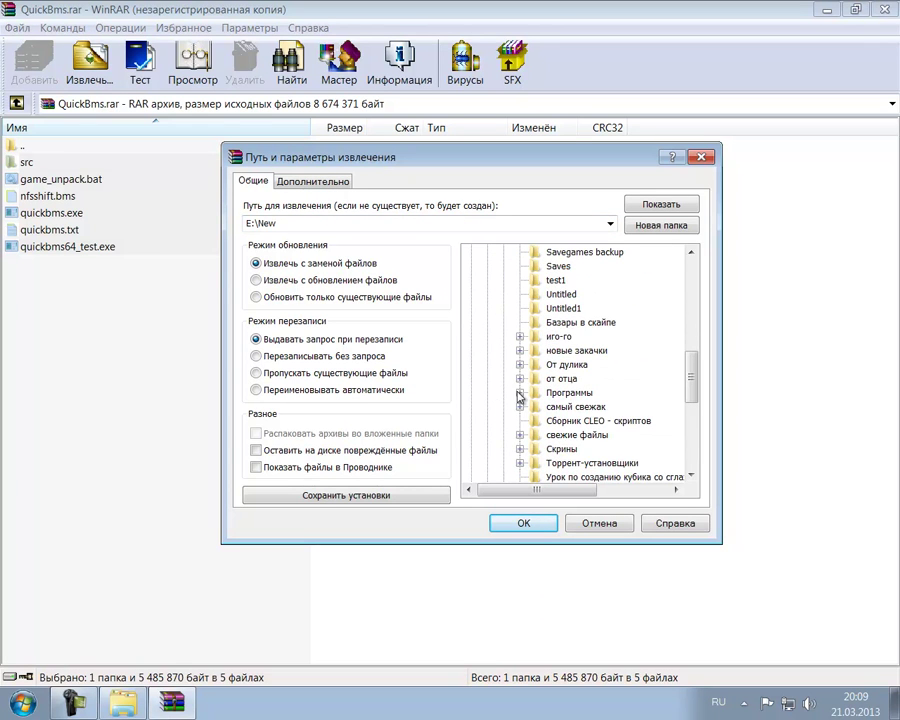
click(550, 394)
click(518, 394)
Add a QuickBMS subfolder to the destination path, extract the files there and close the archive
click(440, 227)
click(440, 227)
key(alt+shift)
text(\)
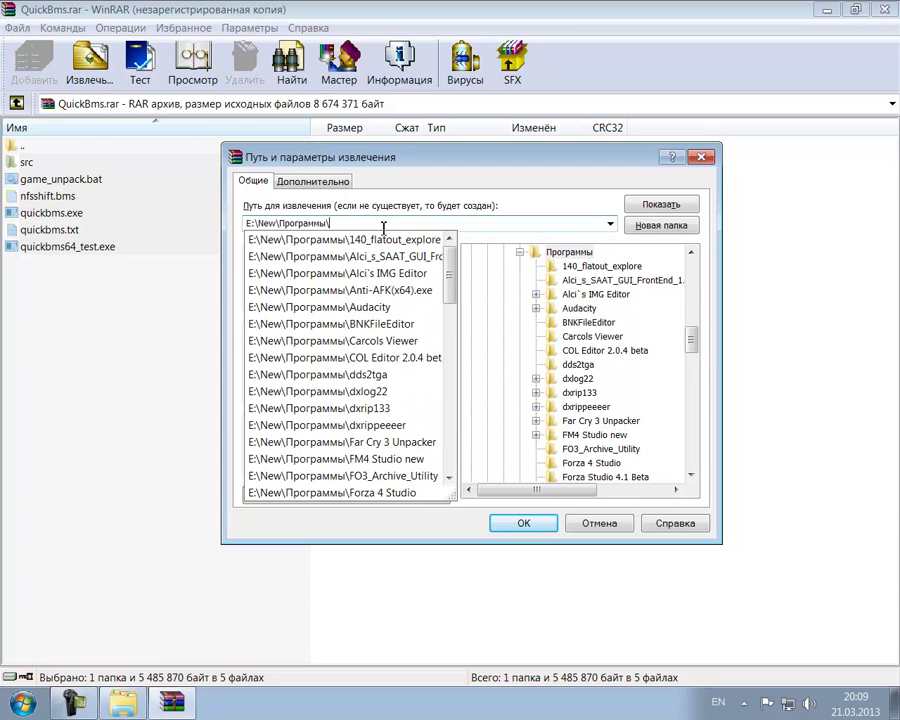
text(AuickBM)
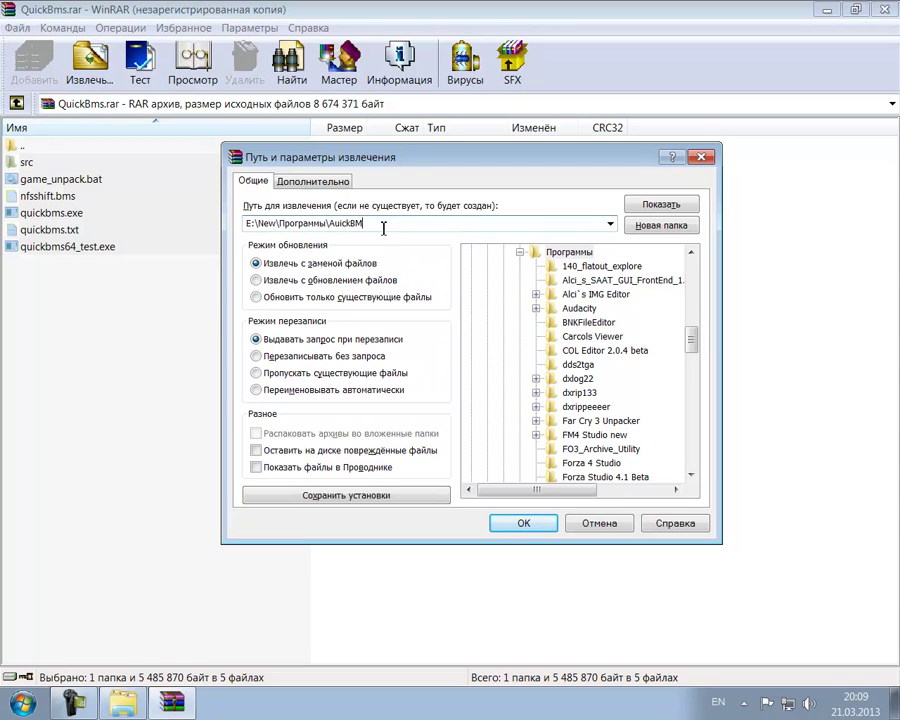
key(BackSpace)
key(BackSpace)
key(BackSpace)
key(BackSpace)
key(BackSpace)
key(BackSpace)
text(QuickBMS)
click(523, 523)
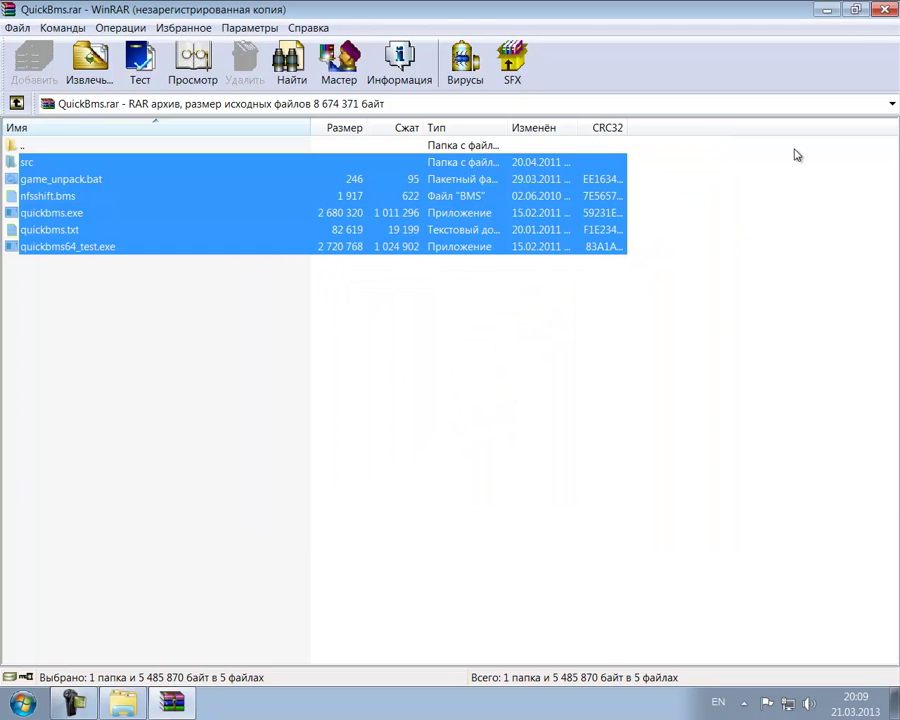
key(Escape)
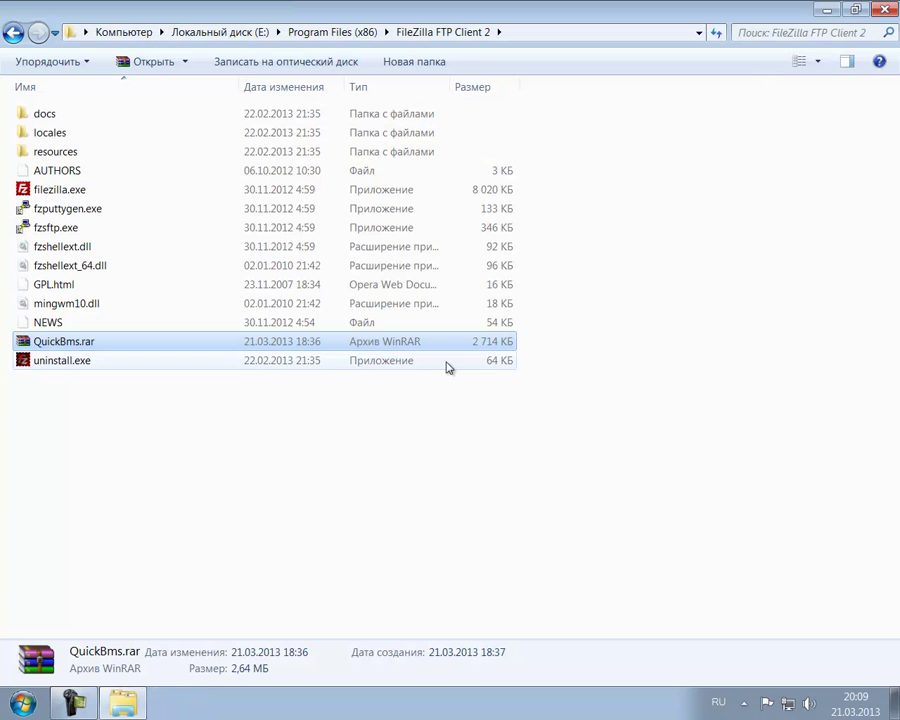
Go to the extracted QuickBMS folder in E:\New\Программы
click(228, 31)
click(42, 181)
double_click(58, 188)
scroll(115, 306, down, 2)
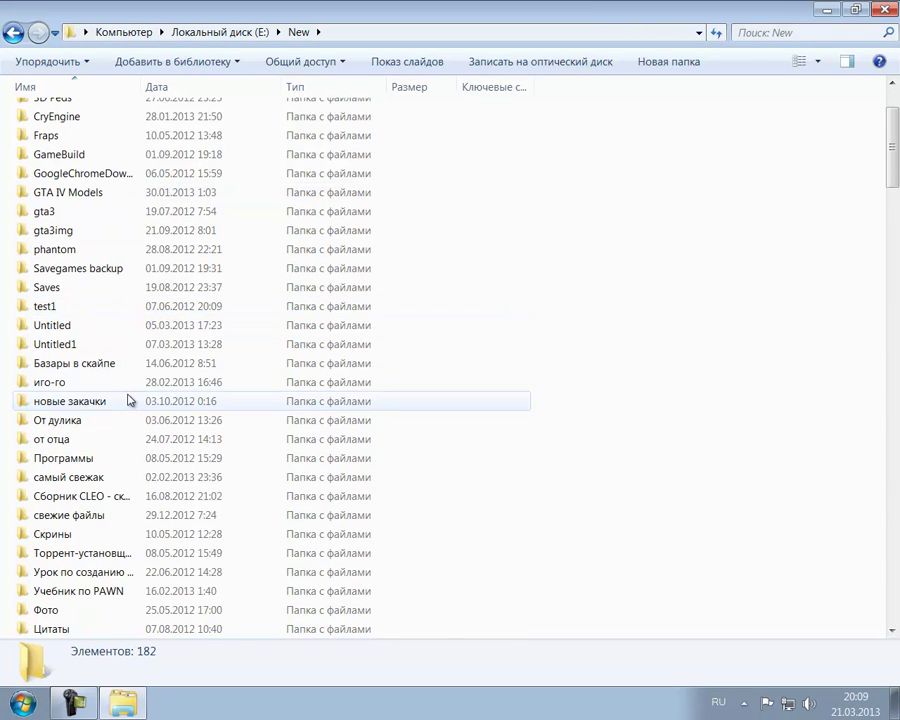
scroll(112, 400, down, 2)
double_click(110, 352)
scroll(106, 340, up, 1)
scroll(106, 340, down, 3)
scroll(105, 338, down, 3)
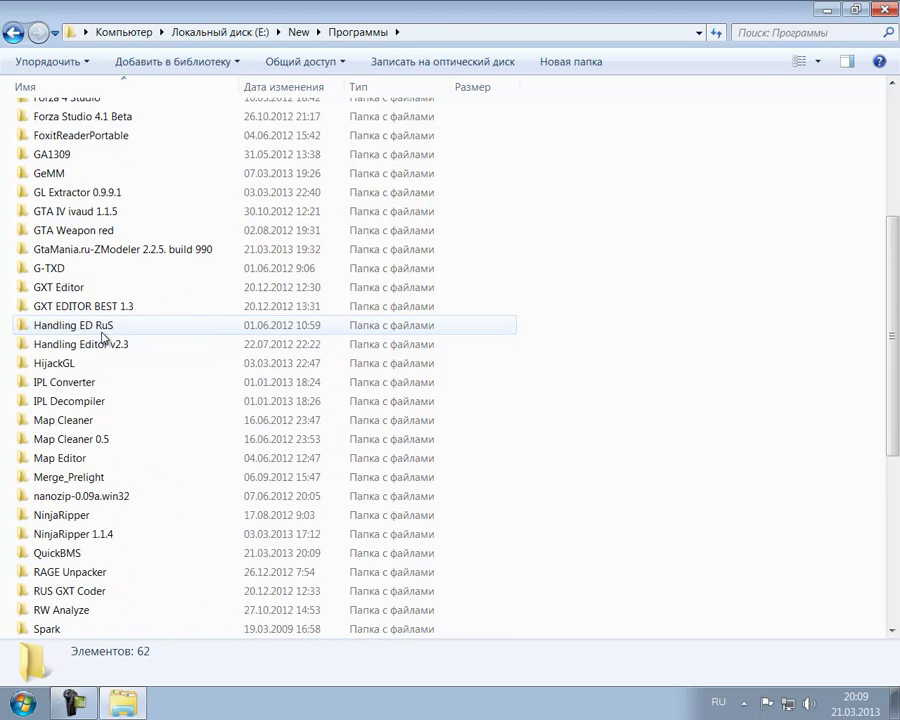
double_click(90, 494)
double_click(116, 210)
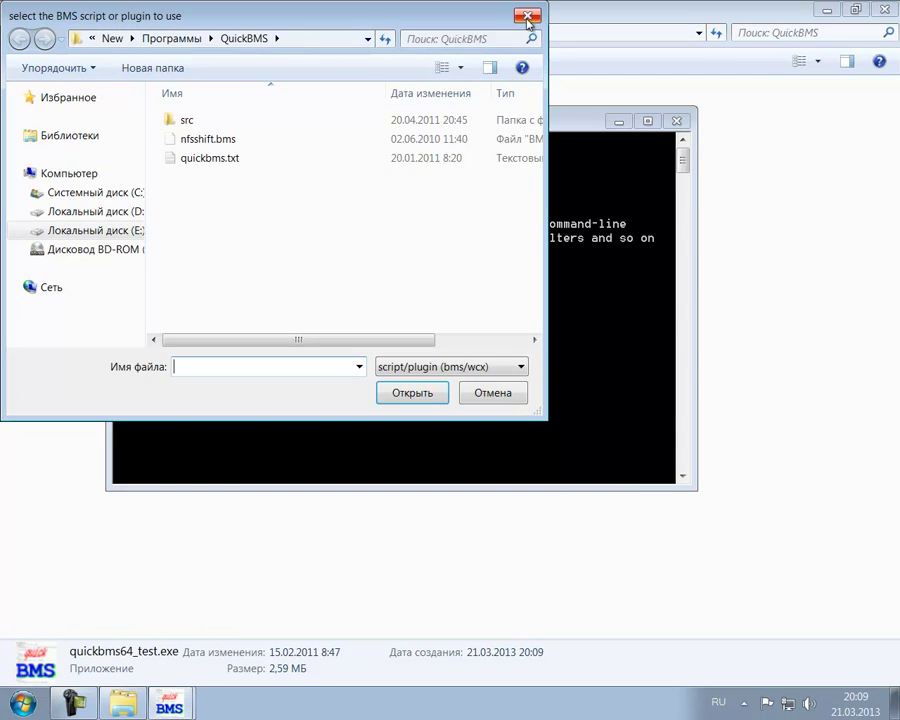
key(Escape)
click(349, 268)
click(106, 210)
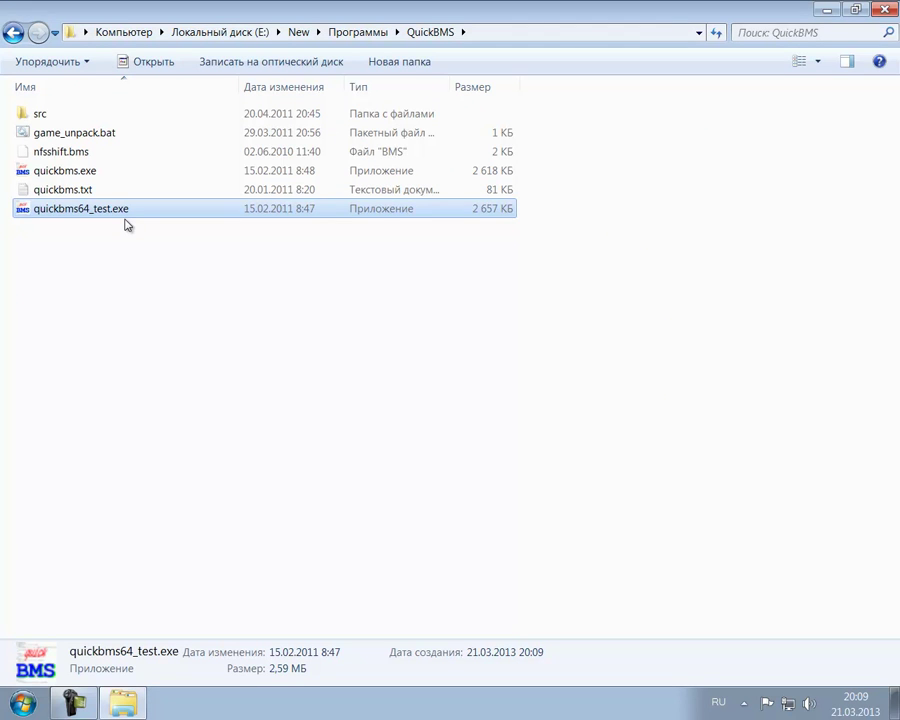
click(112, 173)
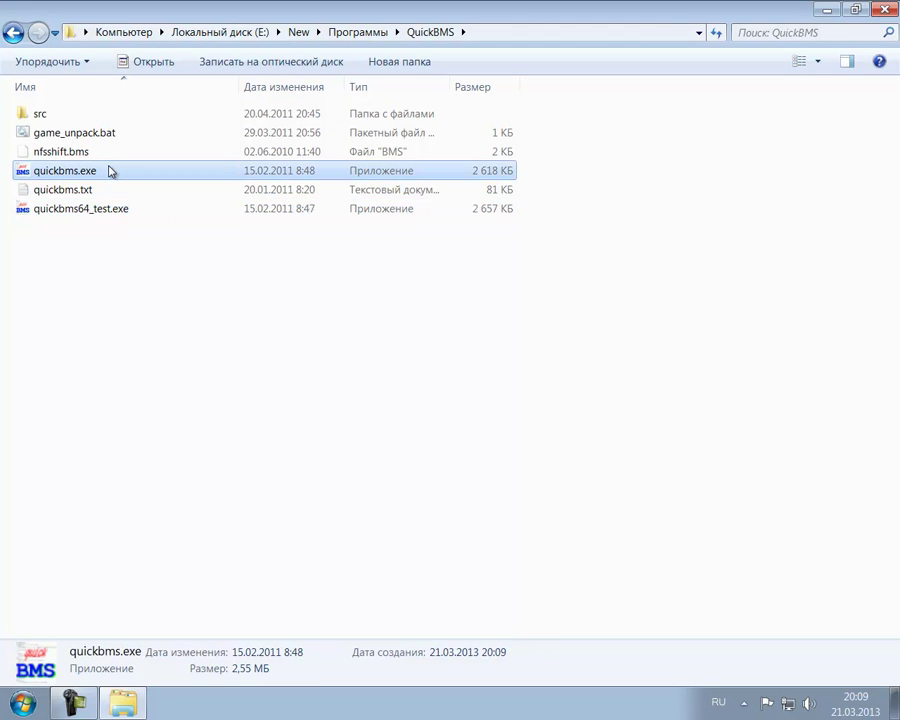
click(176, 278)
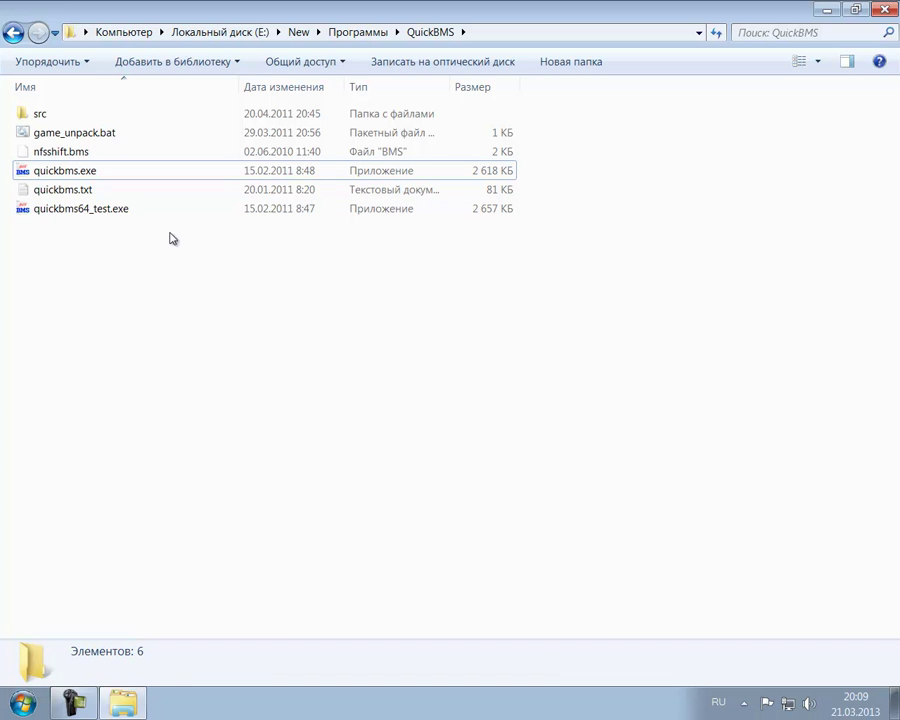
Run quickbms64_test.exe with the nfsshift.bms script and go to the New folder when choosing the input archives
double_click(136, 212)
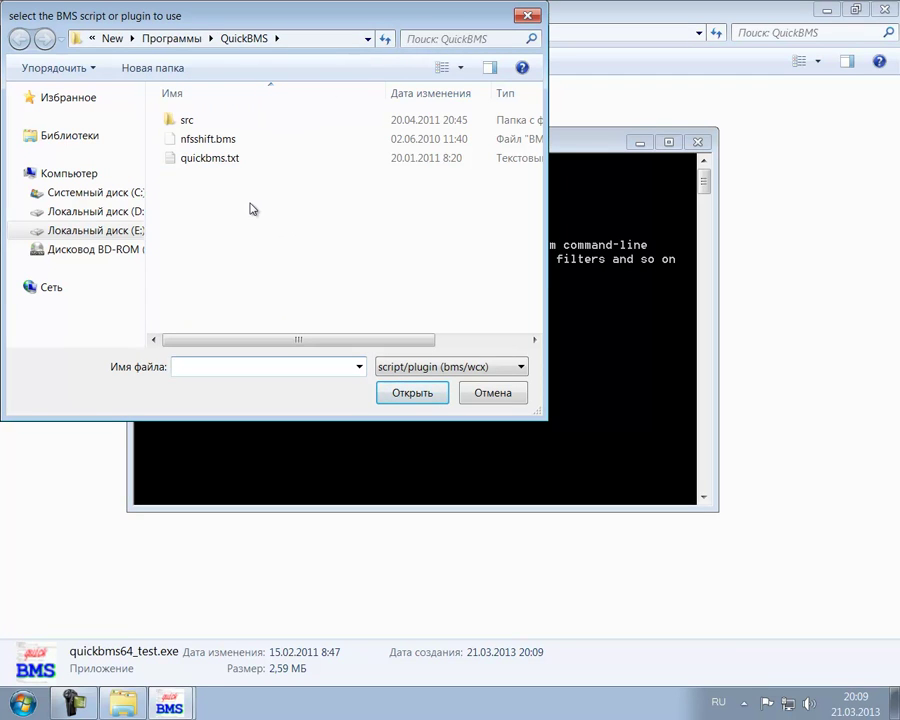
click(237, 142)
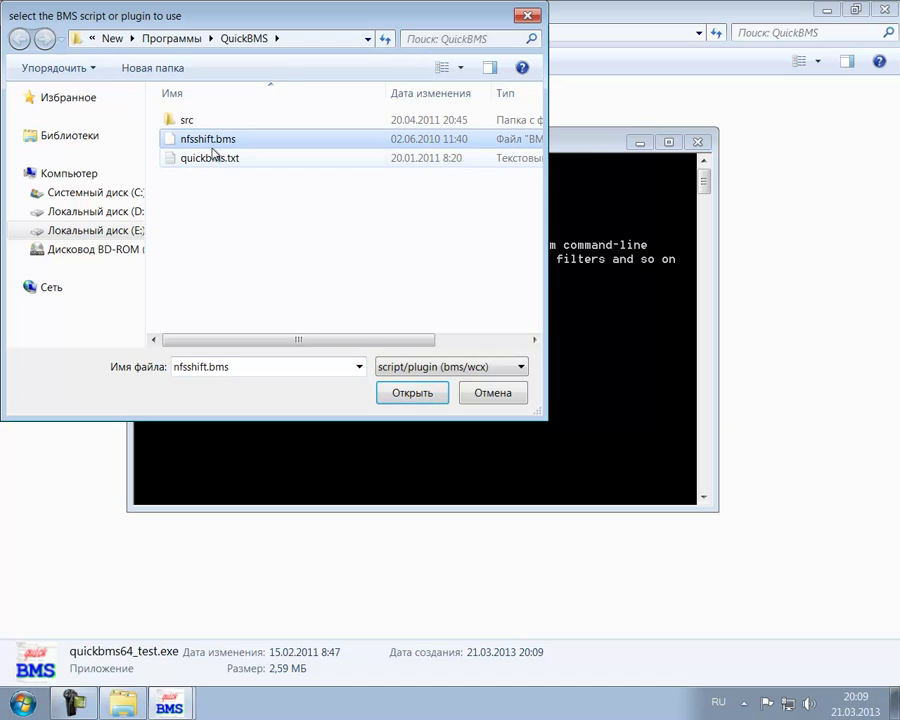
click(412, 393)
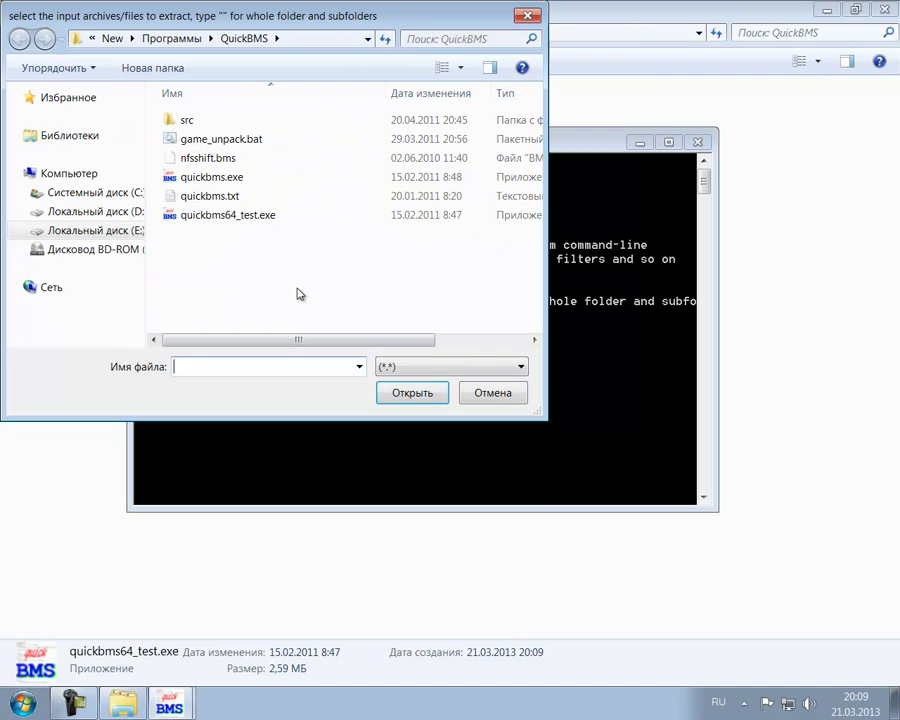
click(112, 38)
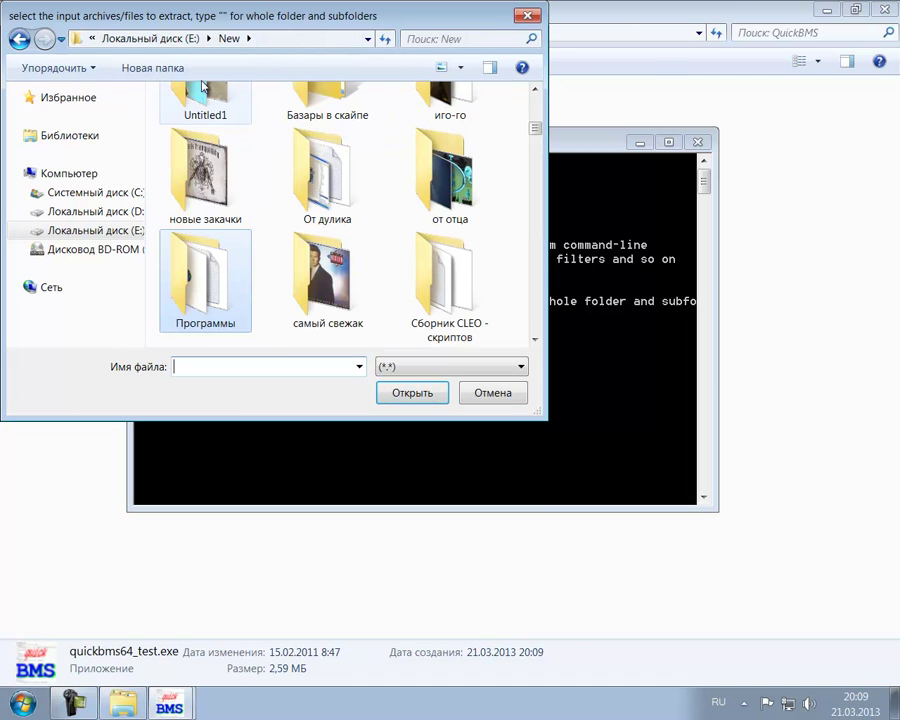
Switch to Google Chrome and open the igcd.net website
click(22, 704)
click(141, 274)
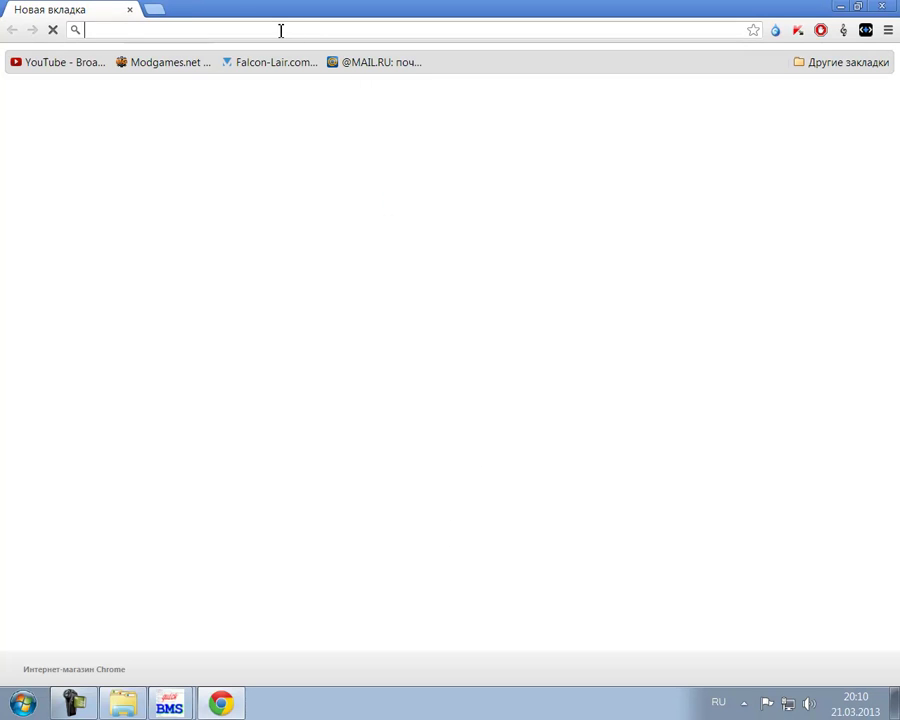
text(igcd)
key(Return)
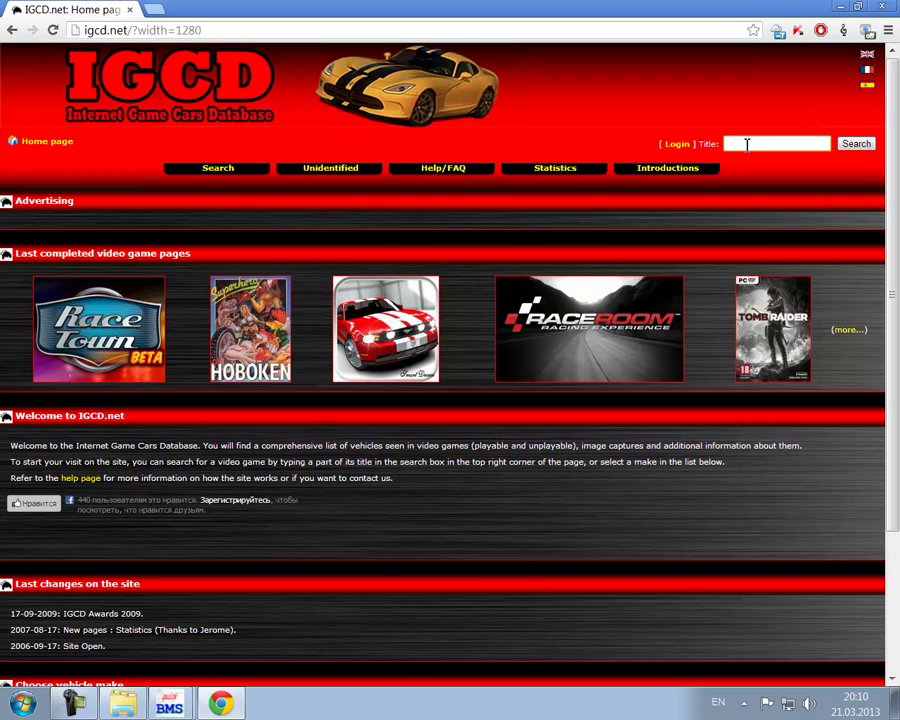
Search the game titles for "shift" and open the Shift 2: Unleashed page
text(shift)
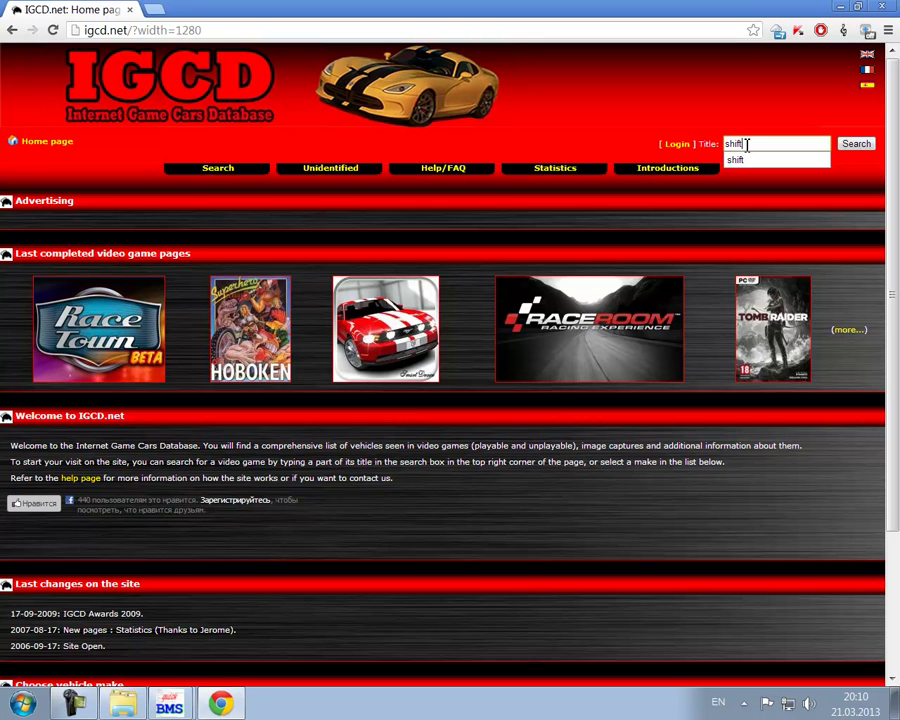
key(Return)
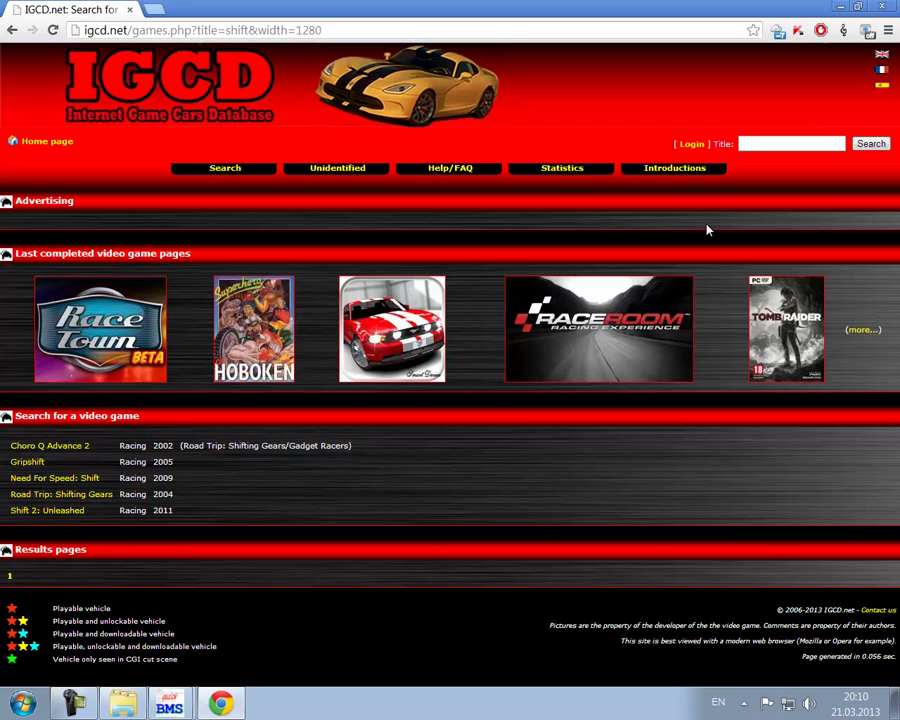
click(60, 511)
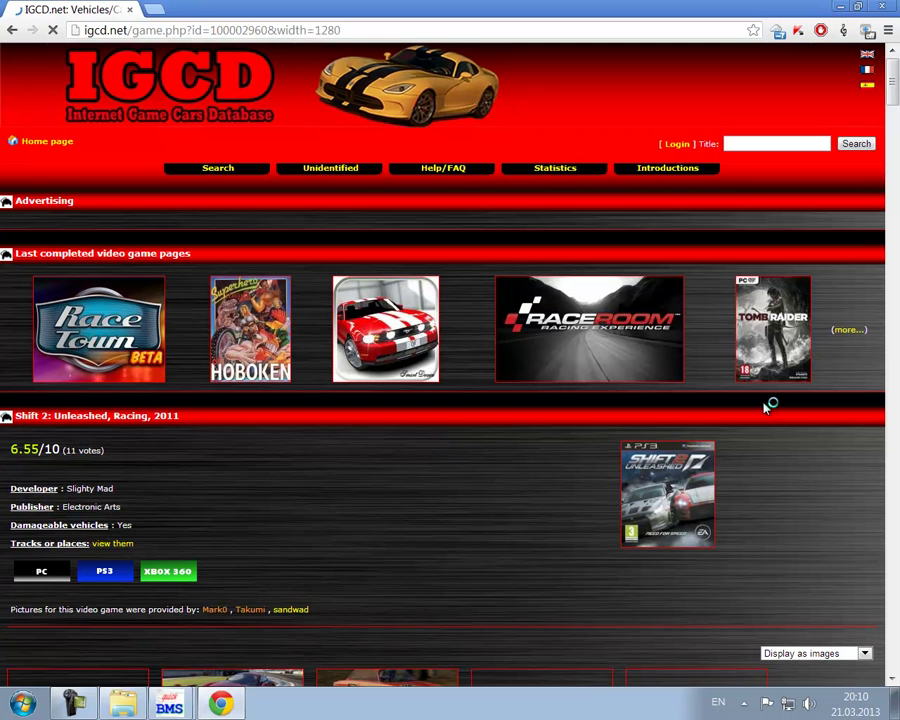
Look through the Shift 2: Unleashed vehicle pictures down to the Nissan, Pagani and Porsche models
scroll(765, 405, down, 5)
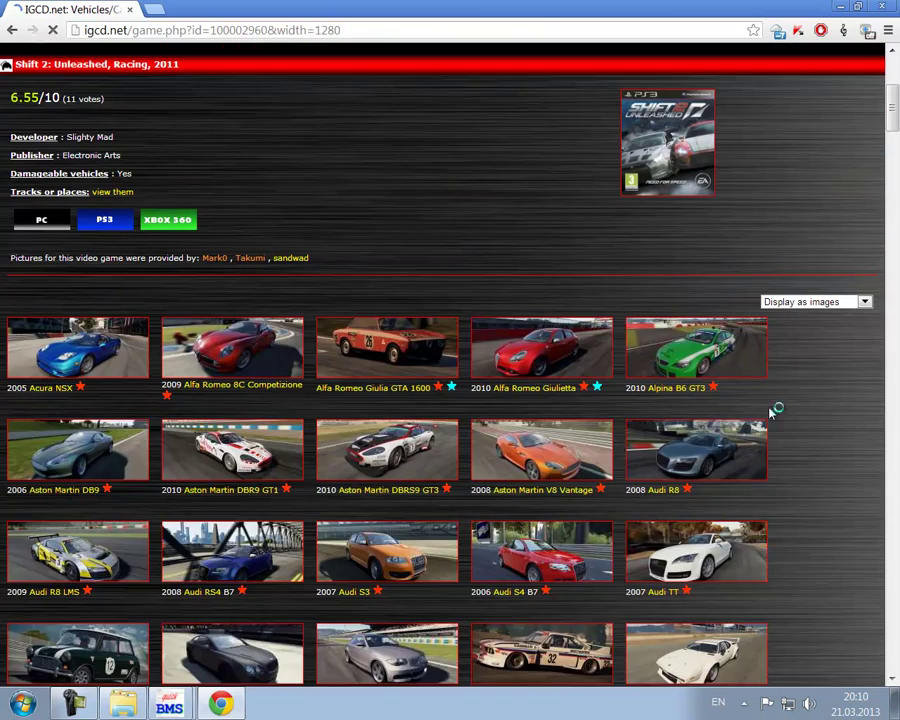
scroll(801, 376, down, 1)
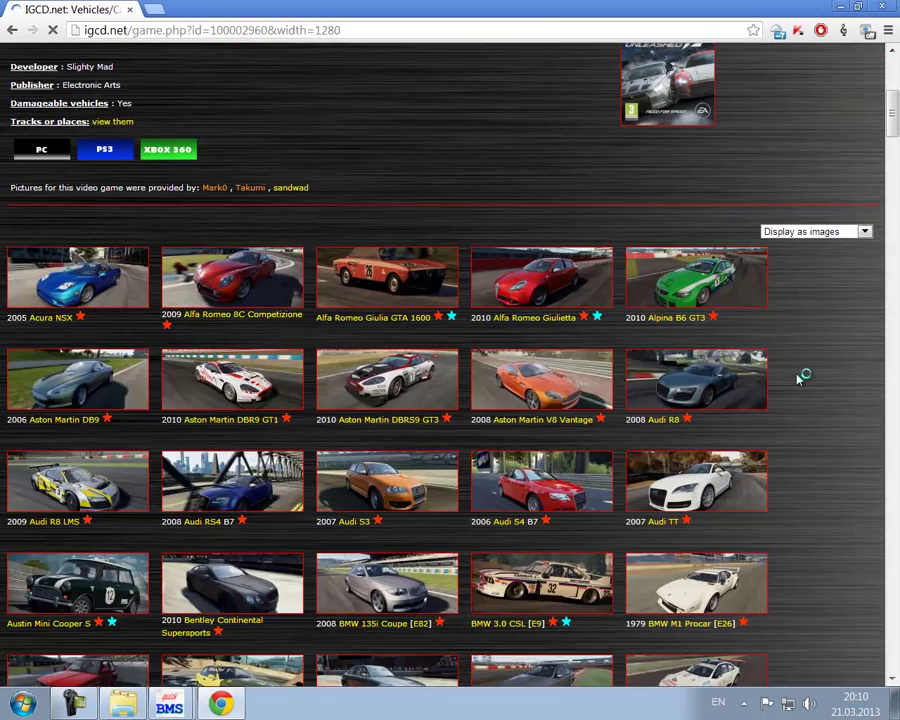
scroll(800, 378, down, 4)
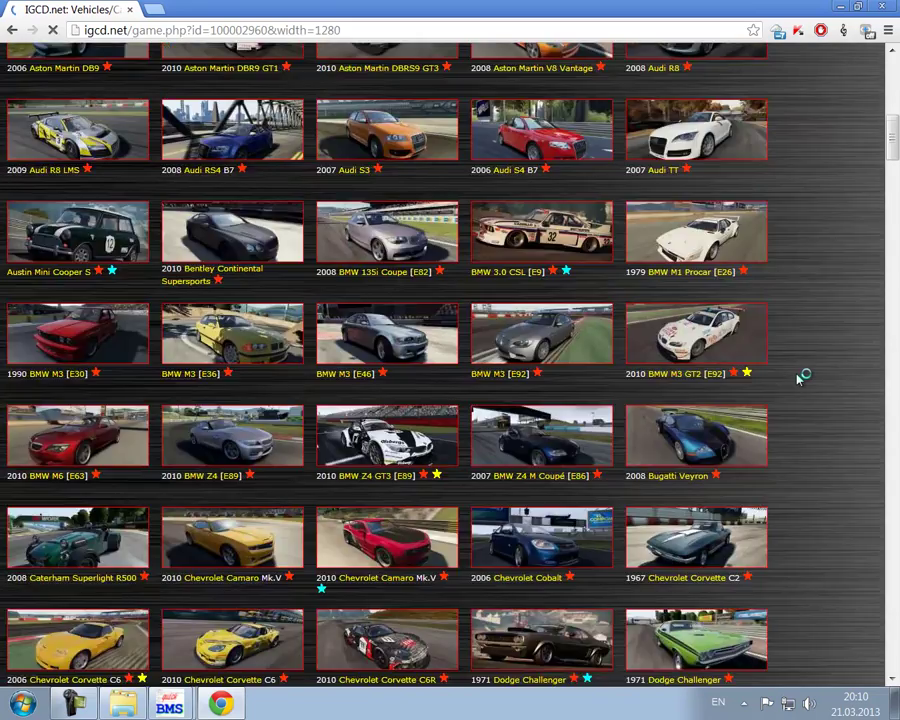
scroll(800, 378, down, 1)
scroll(800, 378, down, 3)
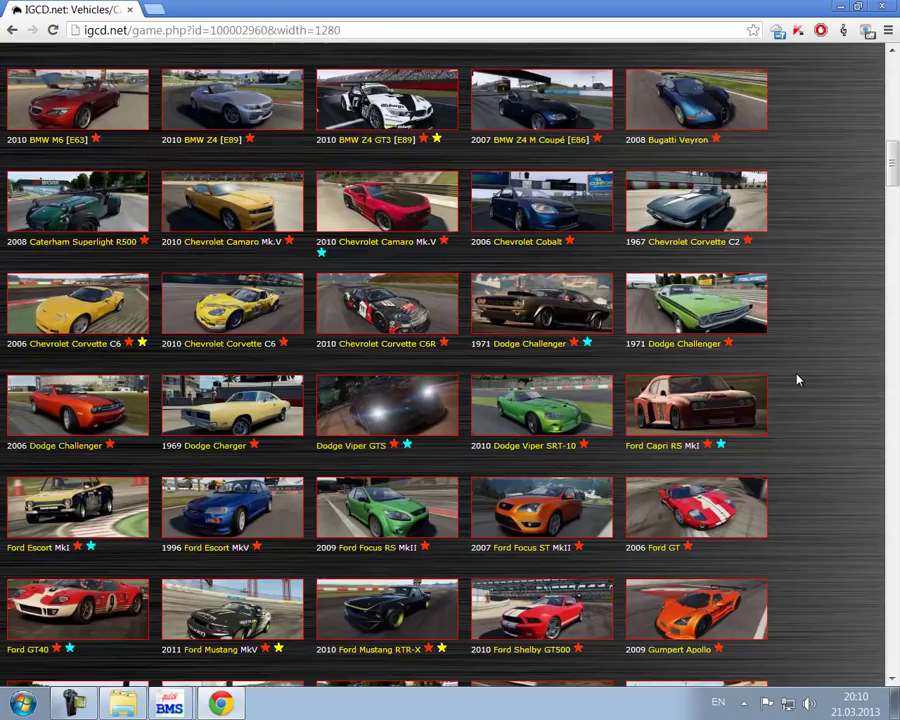
scroll(798, 379, down, 3)
scroll(798, 379, down, 2)
scroll(798, 379, down, 3)
scroll(798, 379, down, 1)
scroll(798, 379, down, 4)
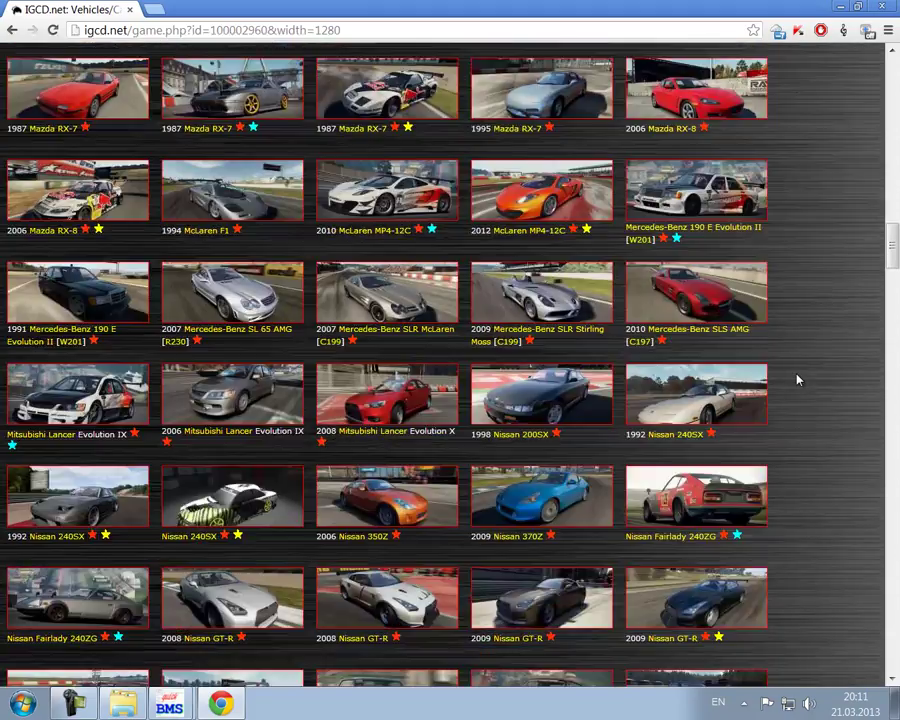
scroll(798, 379, down, 3)
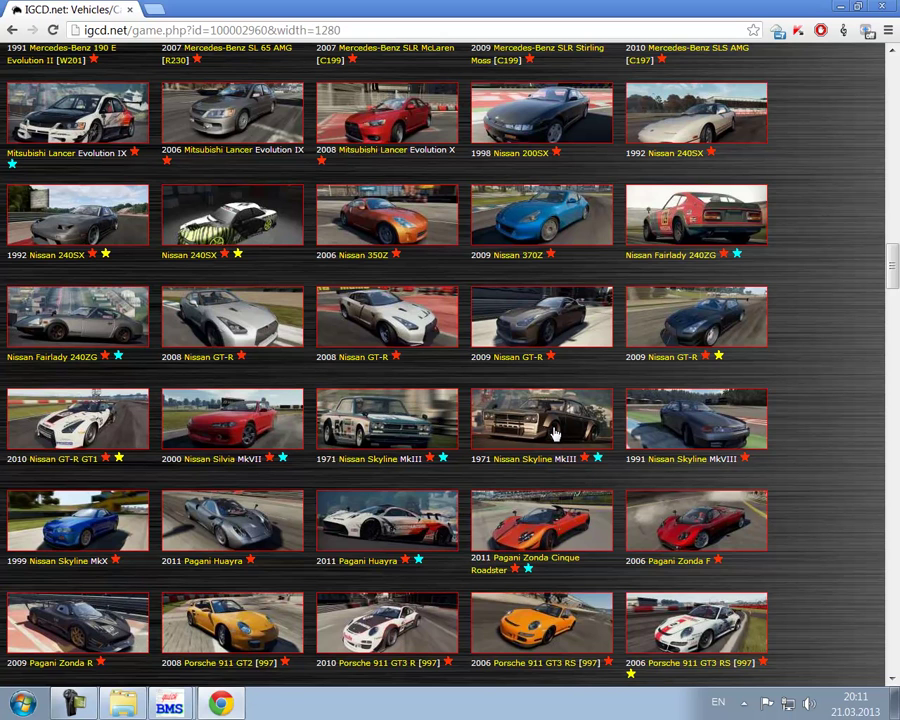
Switch back to the QuickBMS input archive selection and go to Program Files (x86)\Shift2\Pakfiles\Vehicles on drive E
click(170, 705)
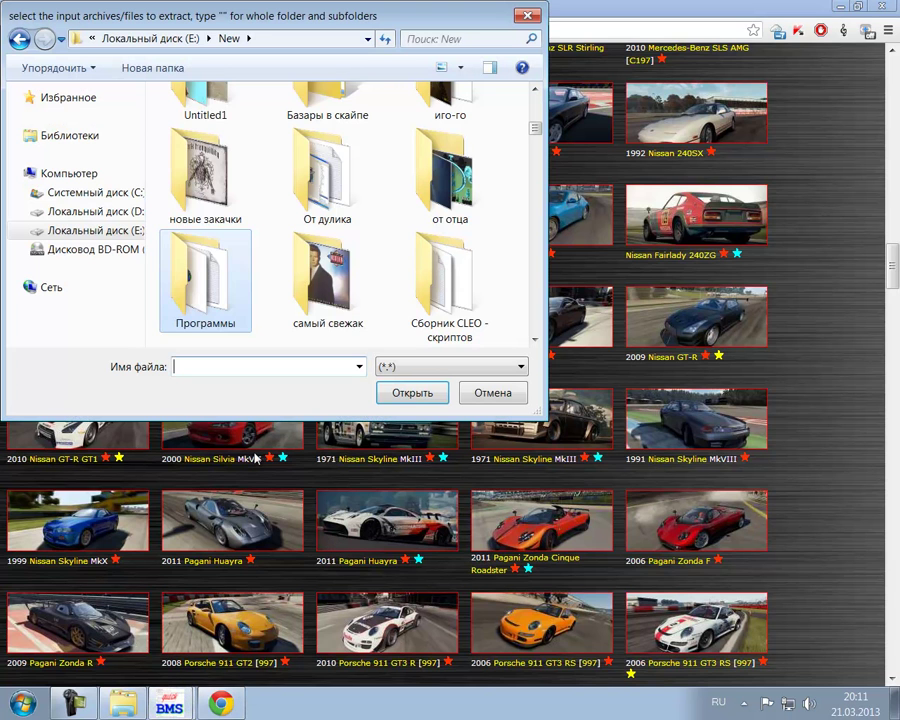
click(171, 44)
scroll(268, 232, down, 2)
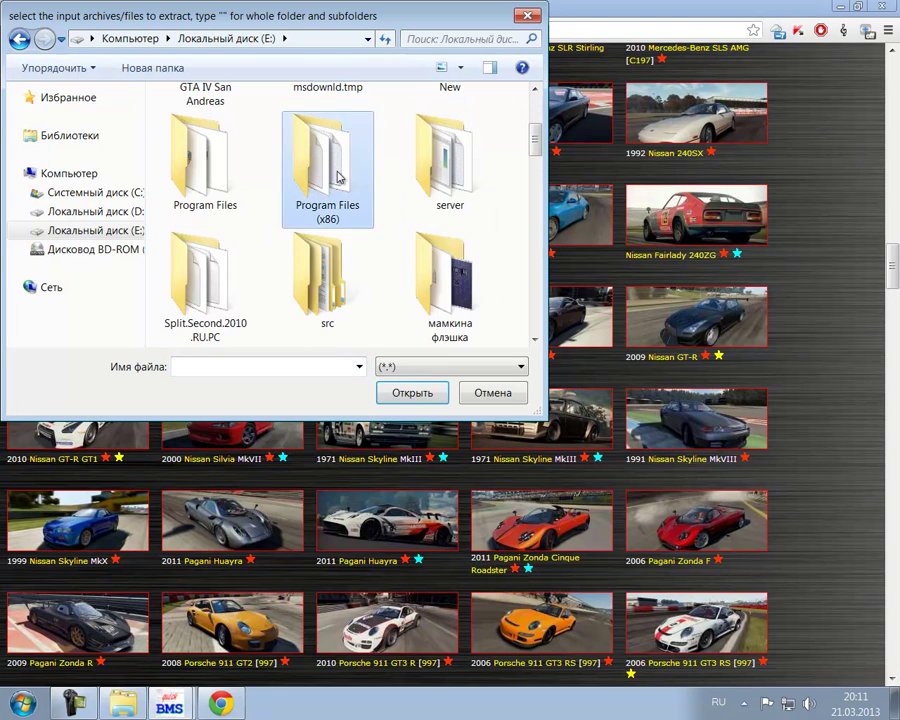
double_click(338, 178)
scroll(335, 212, down, 3)
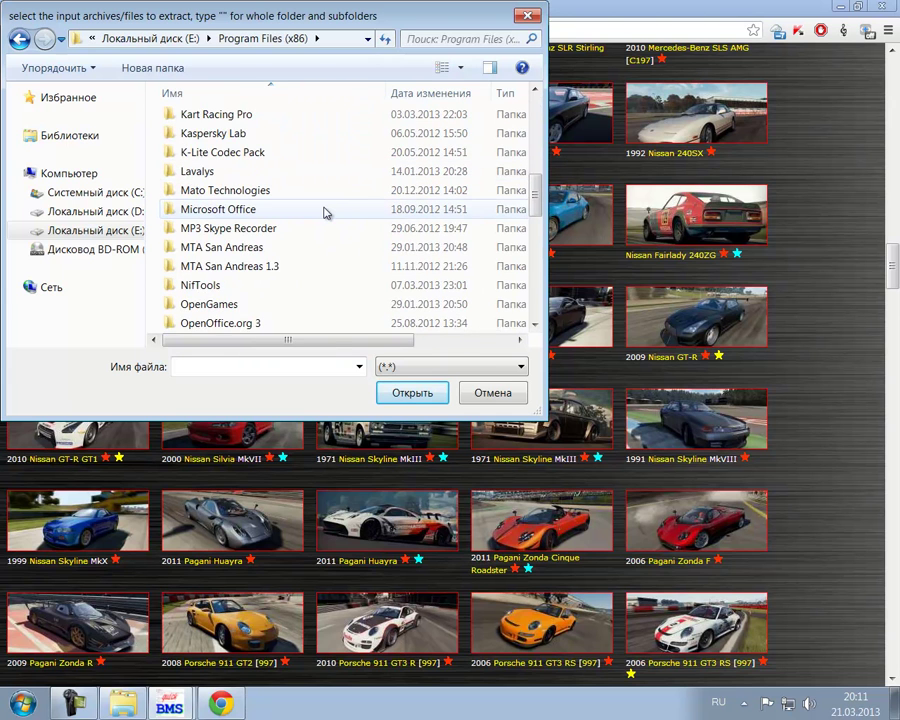
scroll(323, 212, down, 5)
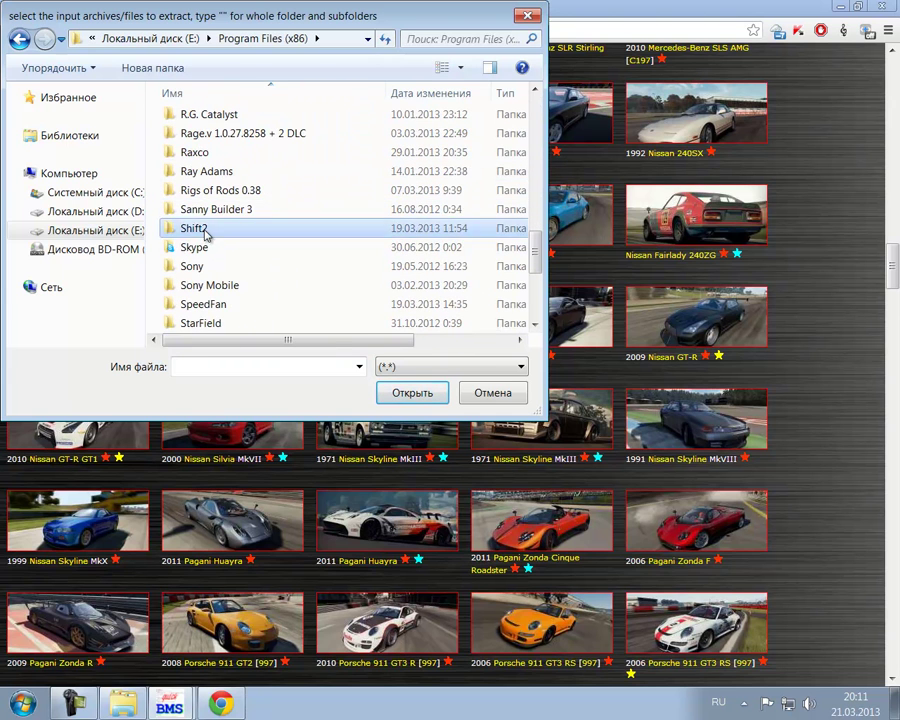
double_click(205, 232)
scroll(240, 118, down, 1)
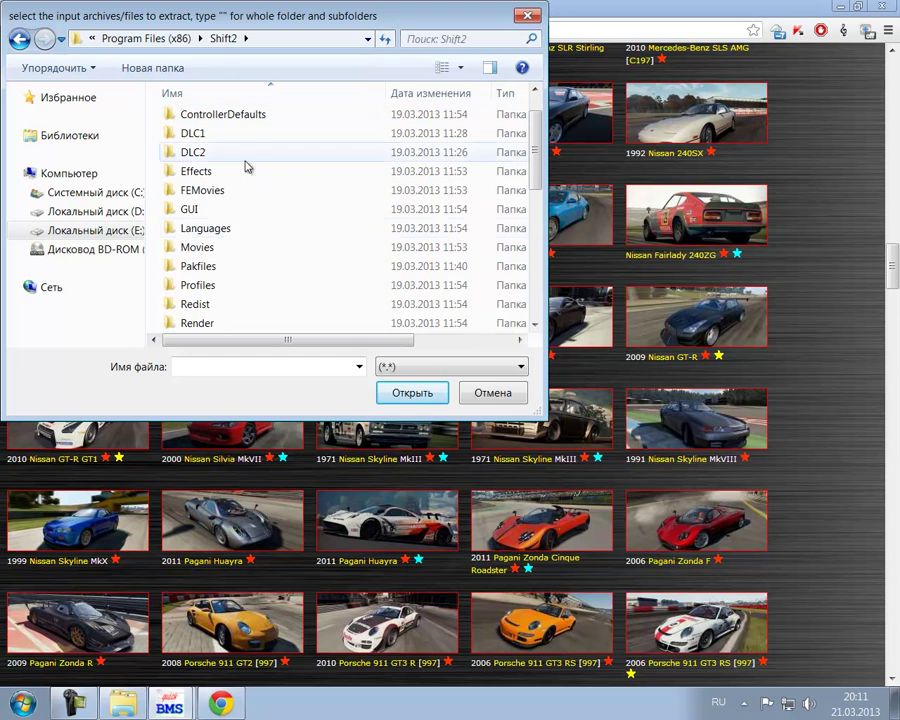
double_click(229, 266)
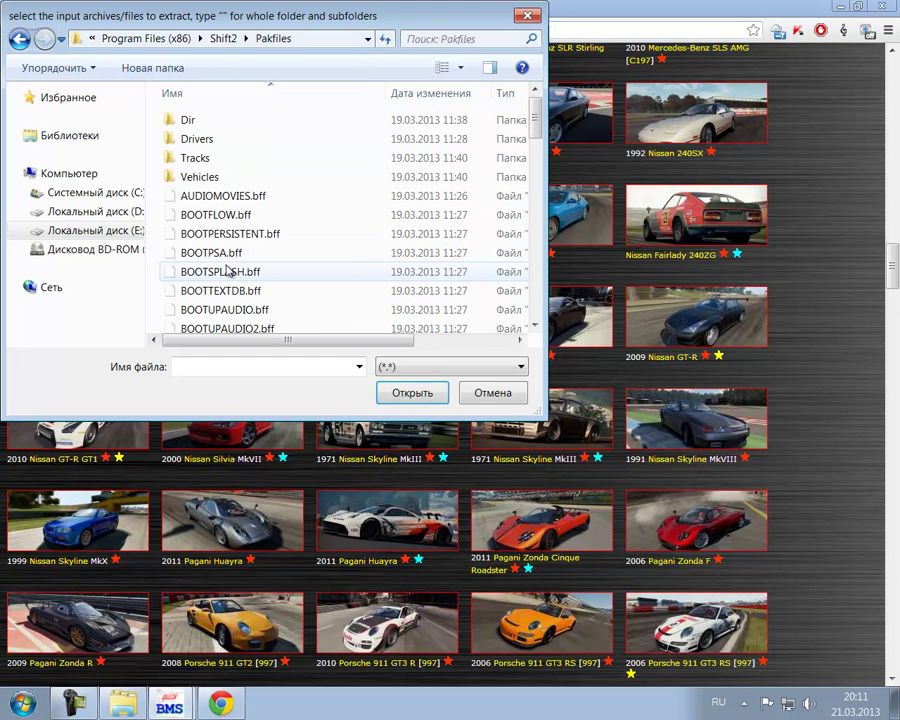
double_click(210, 176)
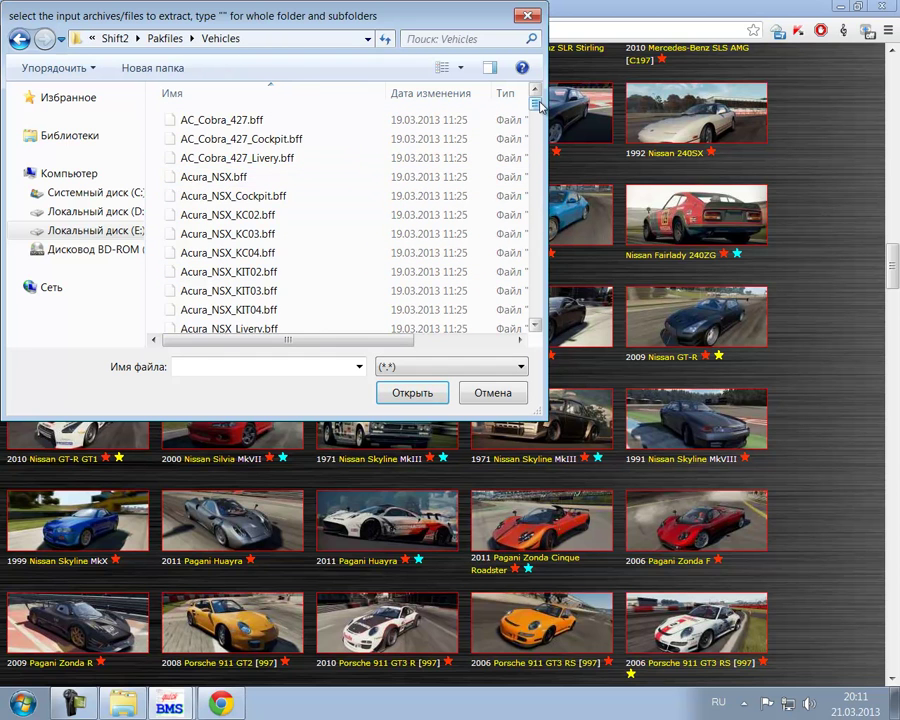
Examine the Honda_Civic_SI archives one by one, from the main and Cockpit files to the KC and KIT variants
mouse_move(537, 105)
mouse_down()
mouse_move(535, 187)
mouse_move(425, 193)
mouse_up()
click(349, 188)
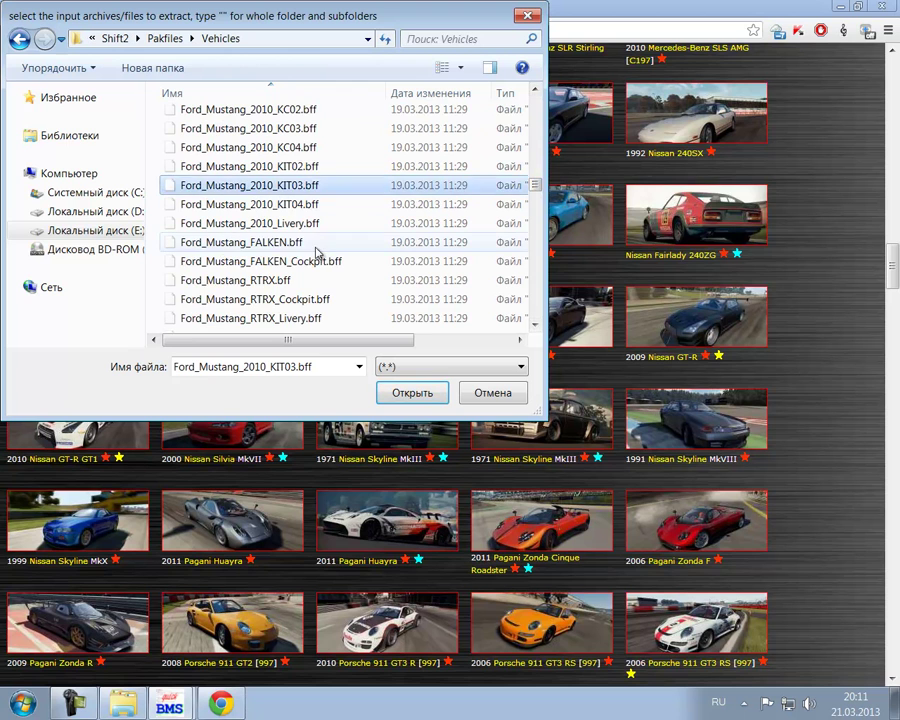
scroll(314, 250, down, 7)
scroll(314, 255, down, 1)
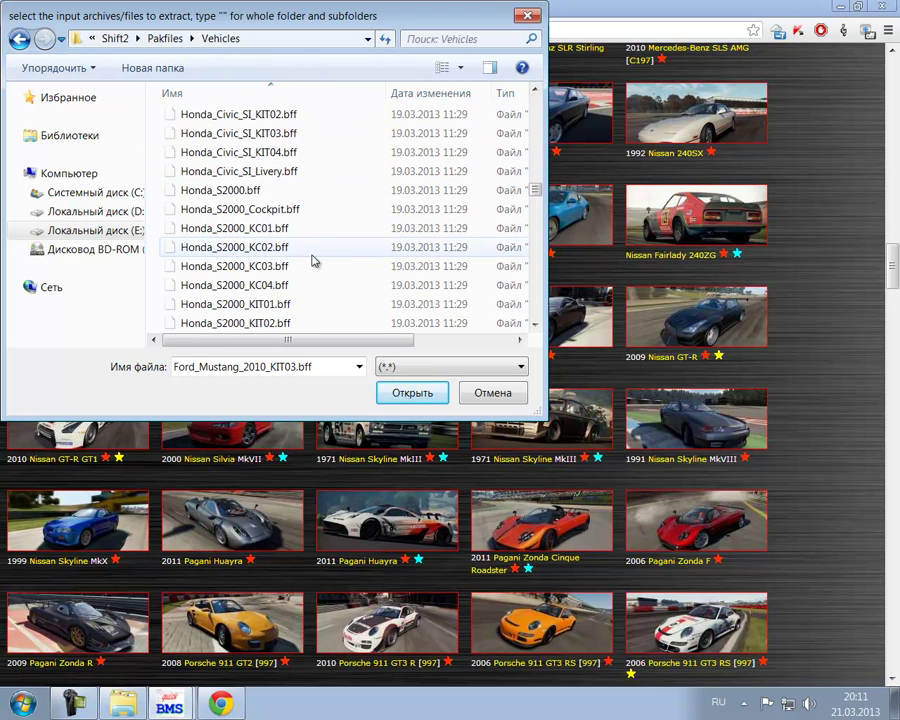
scroll(312, 258, up, 3)
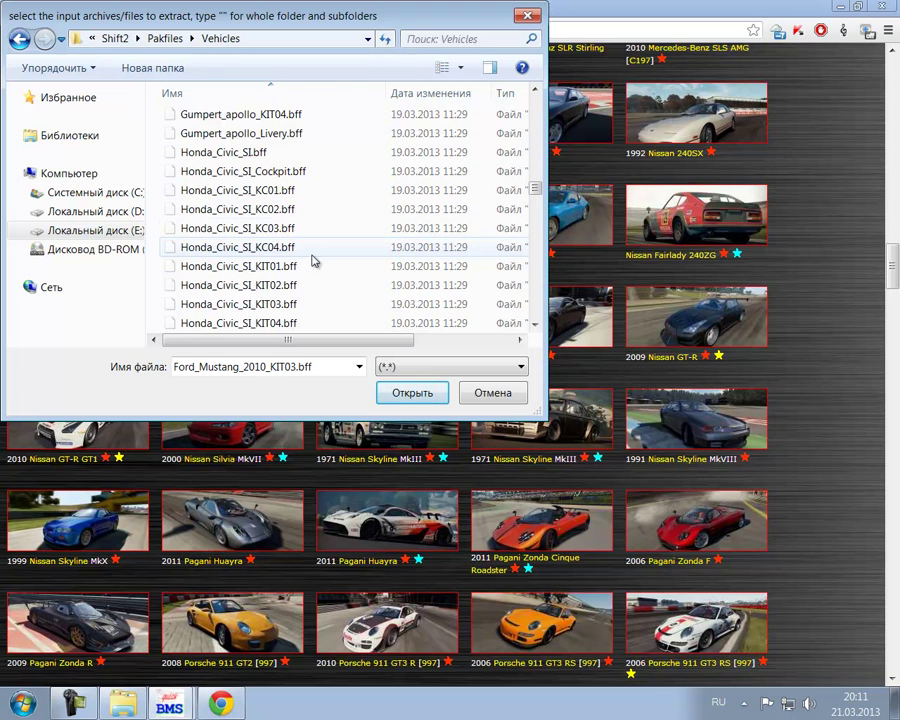
click(292, 152)
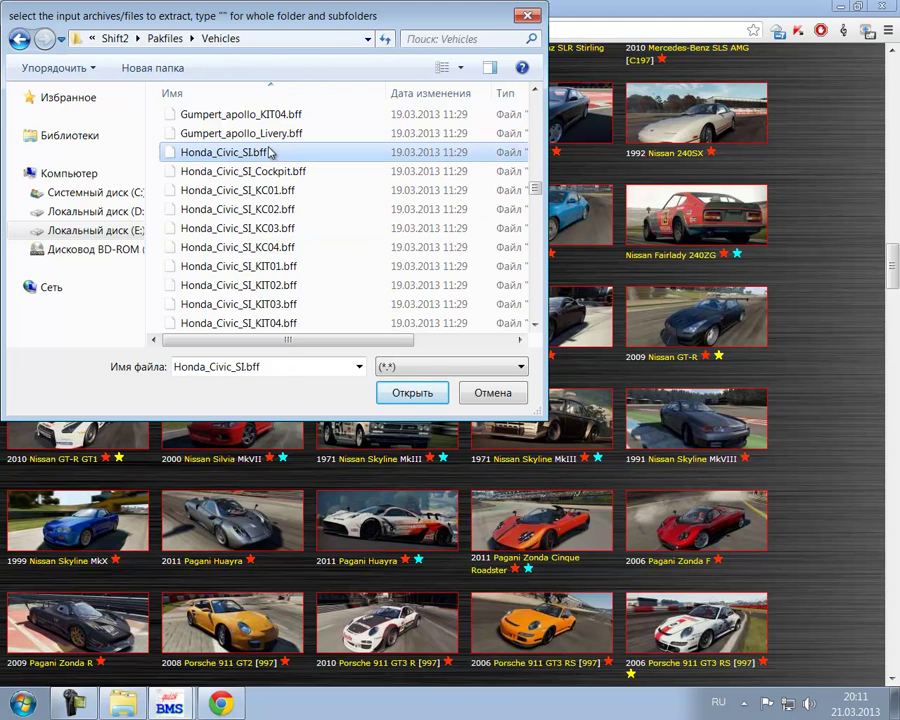
click(303, 175)
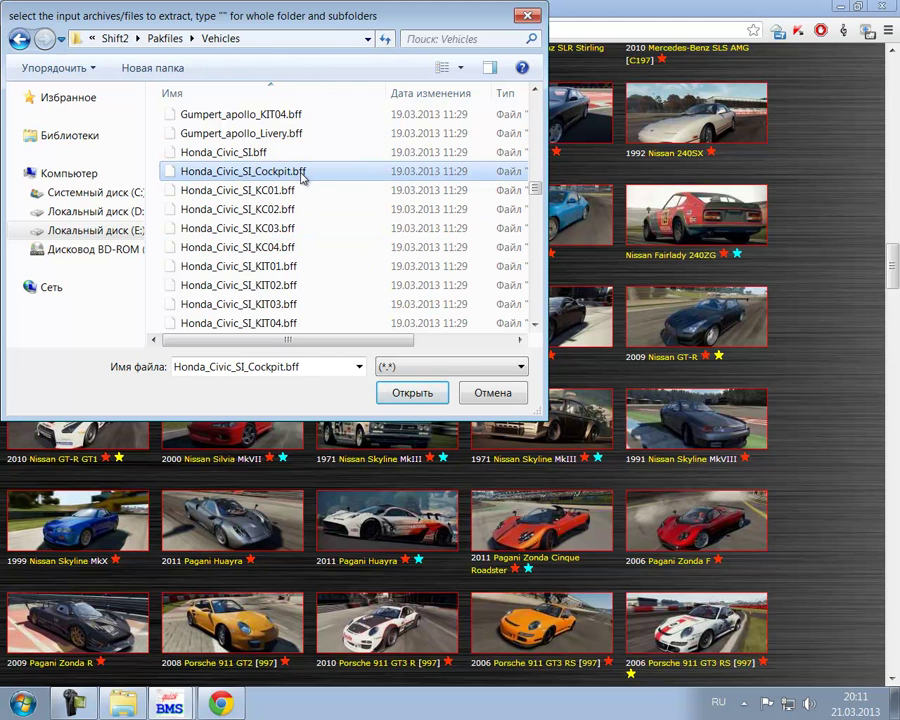
click(293, 191)
click(295, 209)
click(295, 228)
click(296, 248)
click(296, 266)
scroll(296, 262, down, 1)
click(296, 228)
click(296, 247)
click(296, 266)
Find the Nissan Skyline archives in the Vehicles folder and examine the Nissan_Skyline2000GTR main, KC and KIT files
scroll(340, 248, down, 9)
scroll(340, 250, up, 2)
scroll(338, 250, down, 2)
drag(536, 194, 538, 266)
click(338, 281)
scroll(338, 265, up, 2)
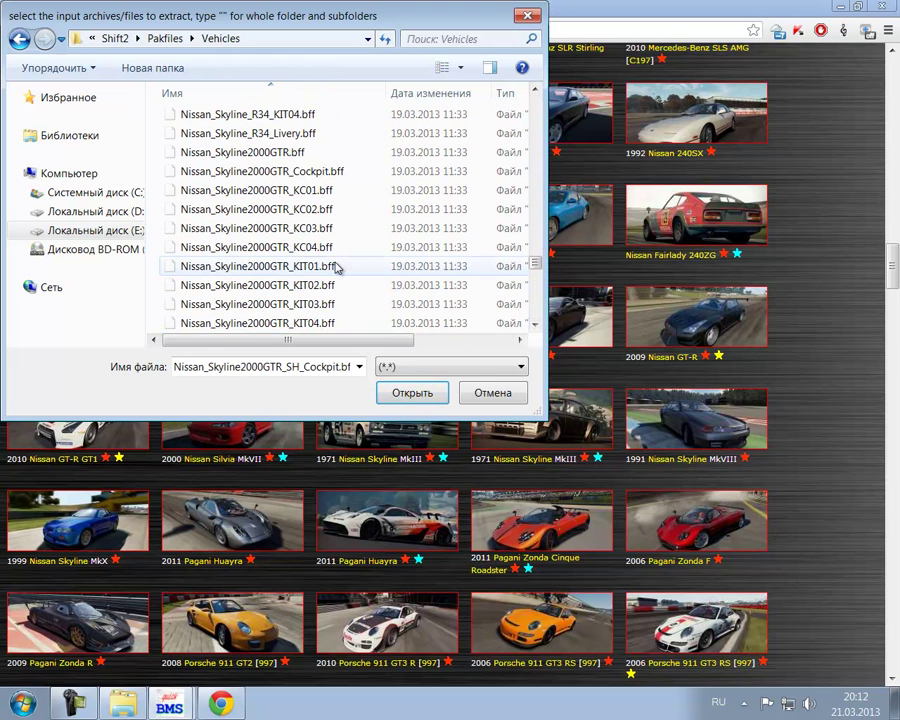
click(309, 153)
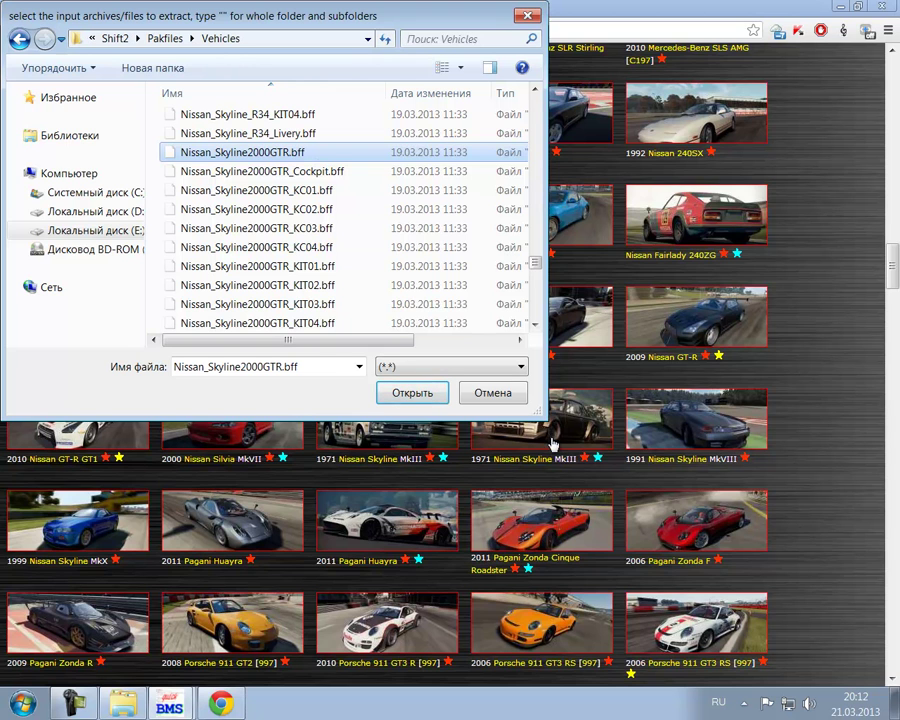
click(348, 248)
scroll(346, 260, down, 3)
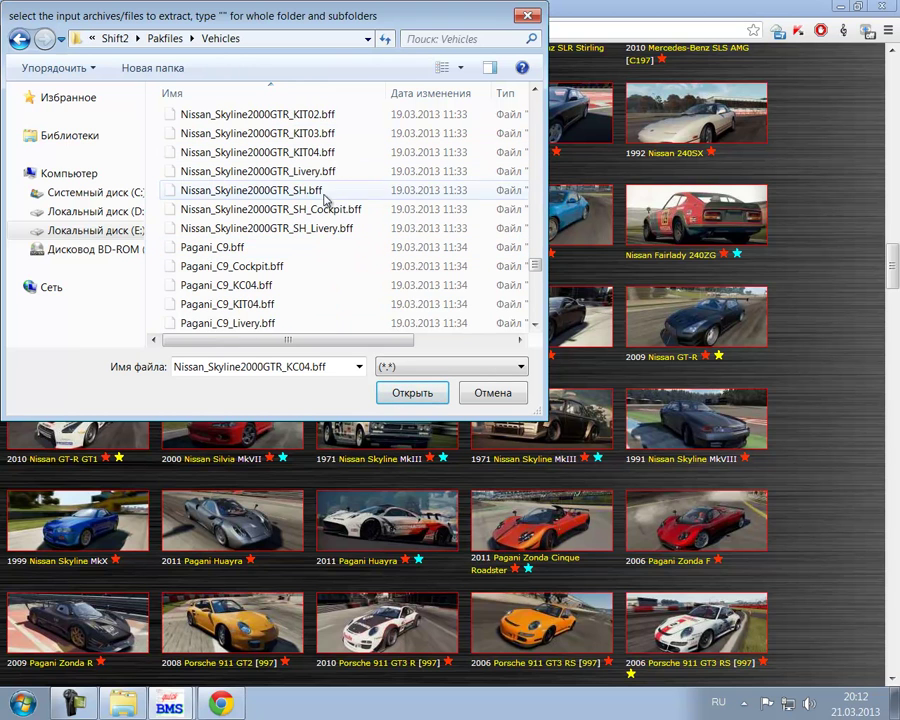
Compare the Nissan_Skyline2000GTR_SH main, Cockpit and Livery archives and open Nissan_Skyline2000GTR_SH.bff as the input archive
click(324, 192)
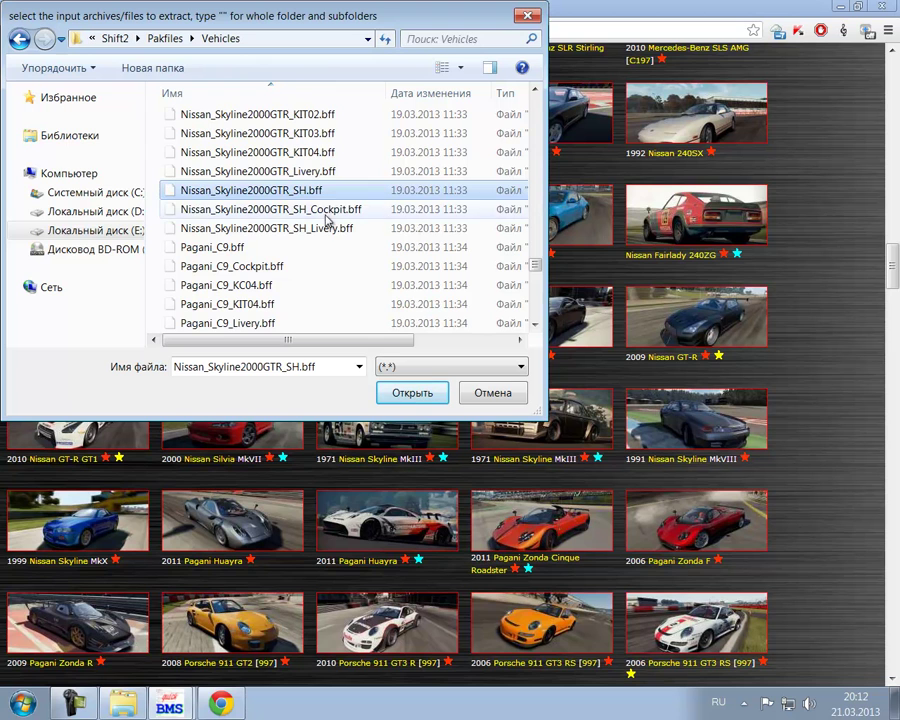
click(327, 209)
click(321, 228)
click(308, 209)
click(324, 191)
click(332, 228)
click(338, 193)
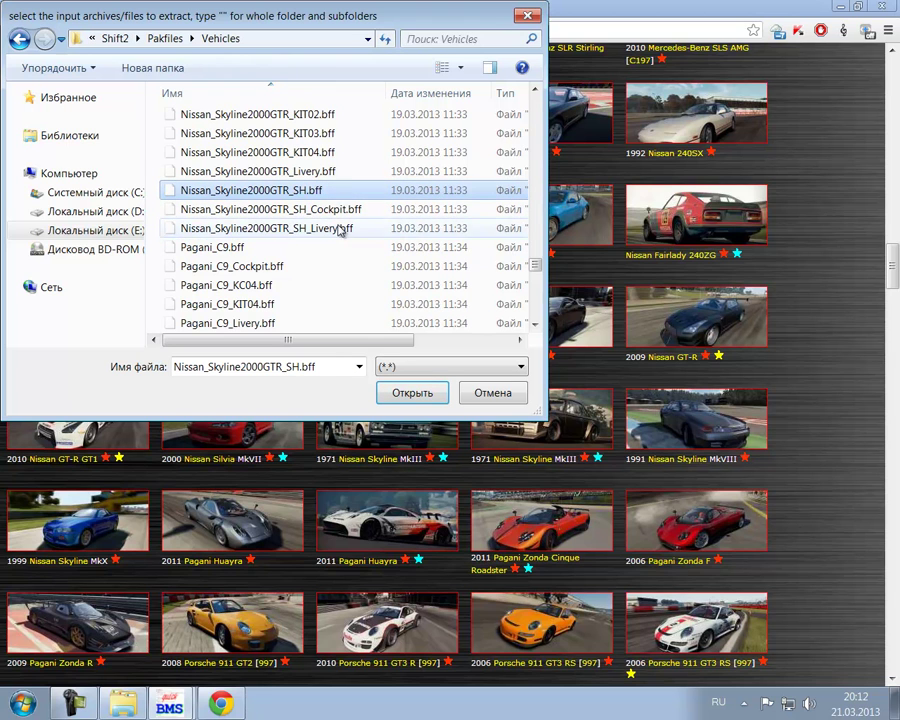
click(340, 229)
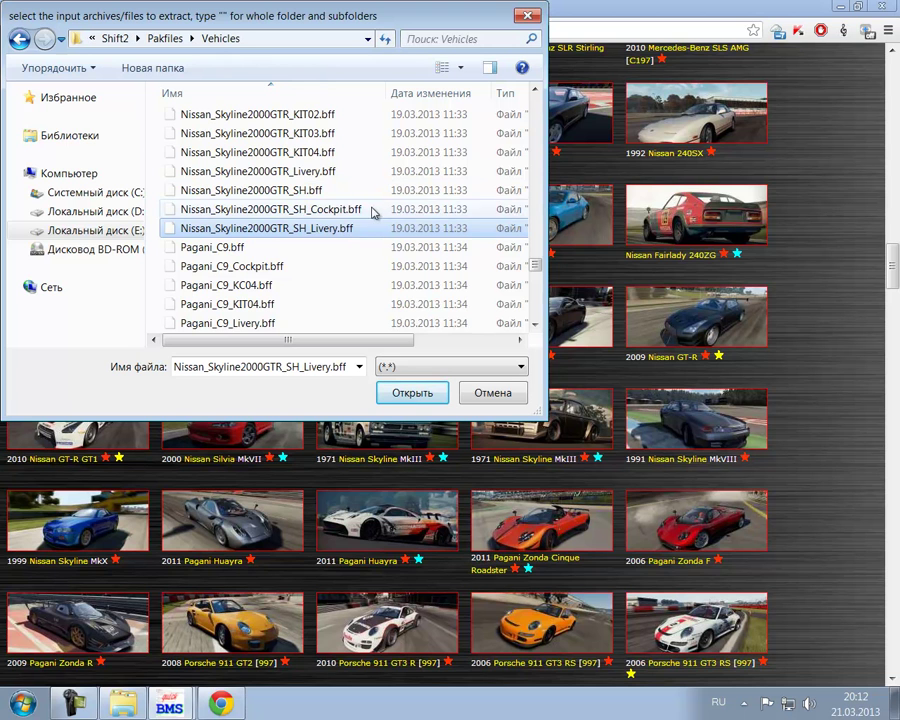
click(372, 210)
click(340, 191)
click(420, 396)
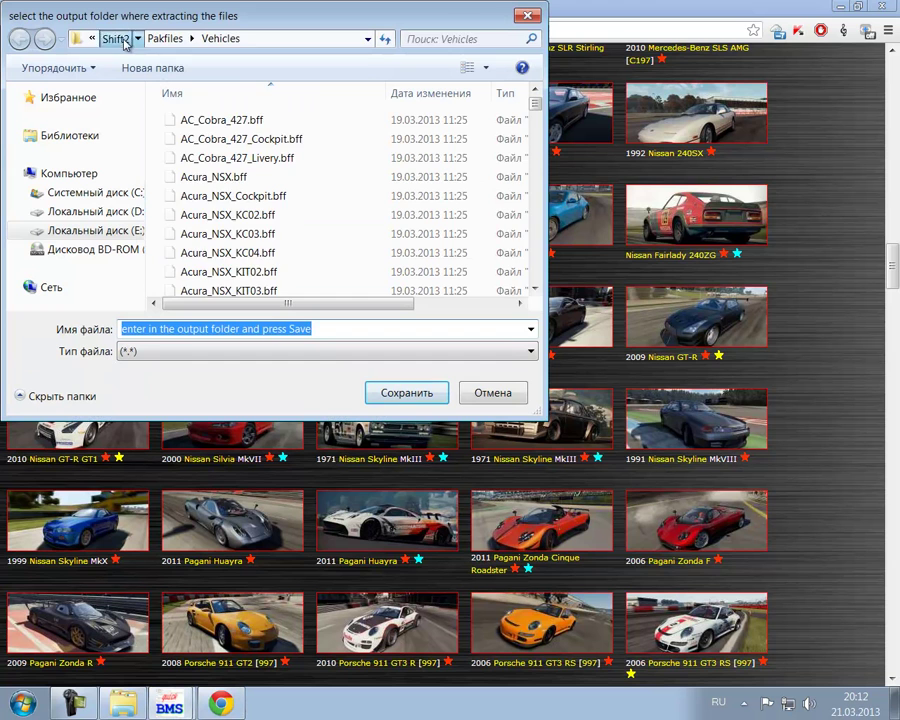
Go to New\3D Models on drive E and create a folder named 1ШИФТЕПТЫ there for the output
click(125, 40)
click(125, 38)
click(135, 38)
double_click(416, 248)
scroll(384, 210, down, 1)
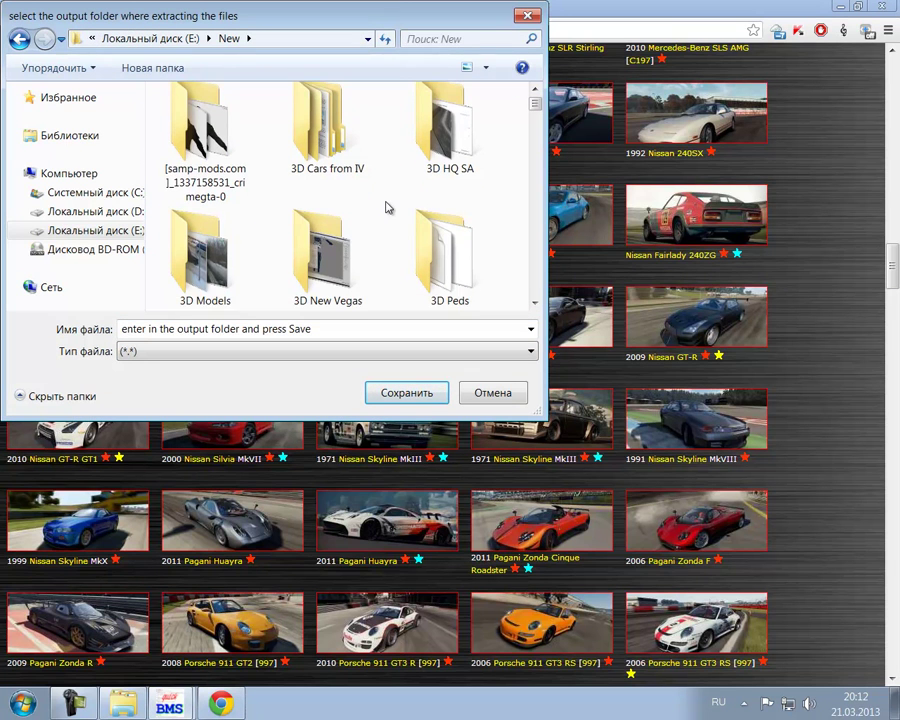
double_click(232, 245)
right_click(278, 160)
mouse_move(458, 324)
click(506, 321)
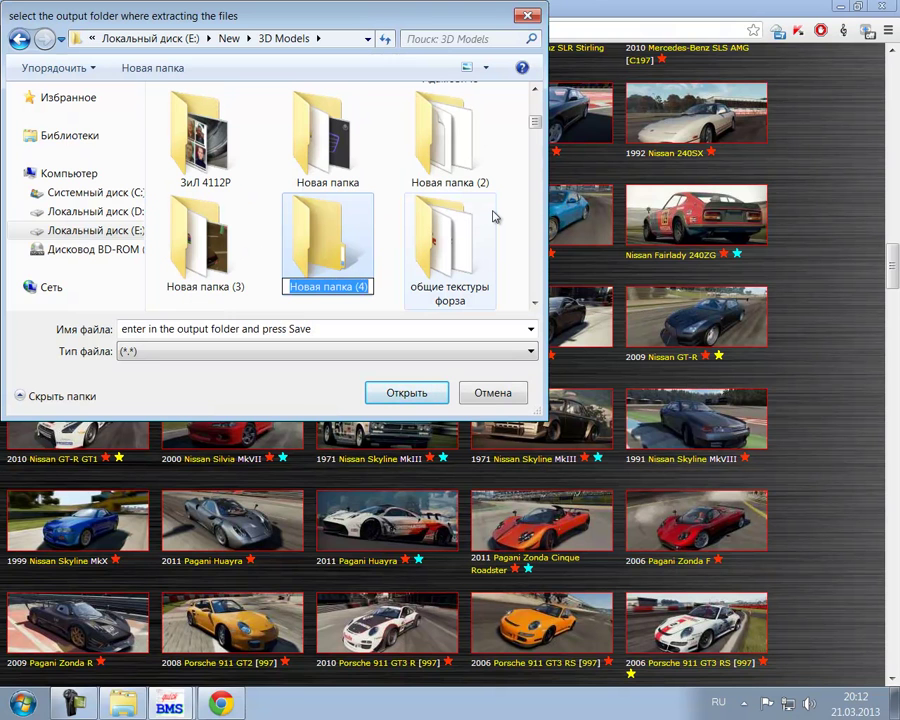
text(1ШИФТЕПТЫ)
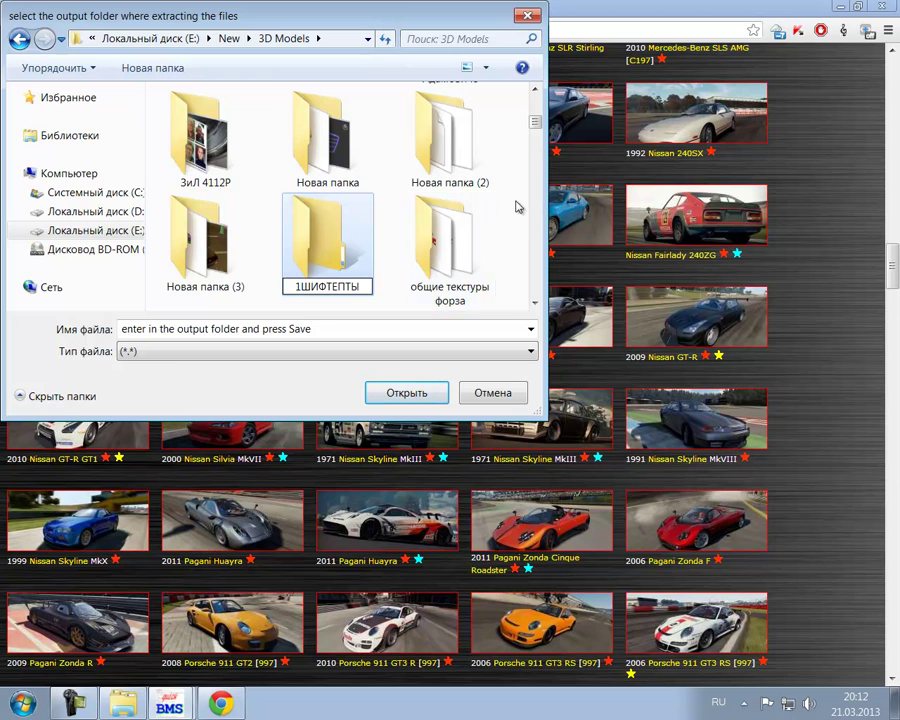
key(Return)
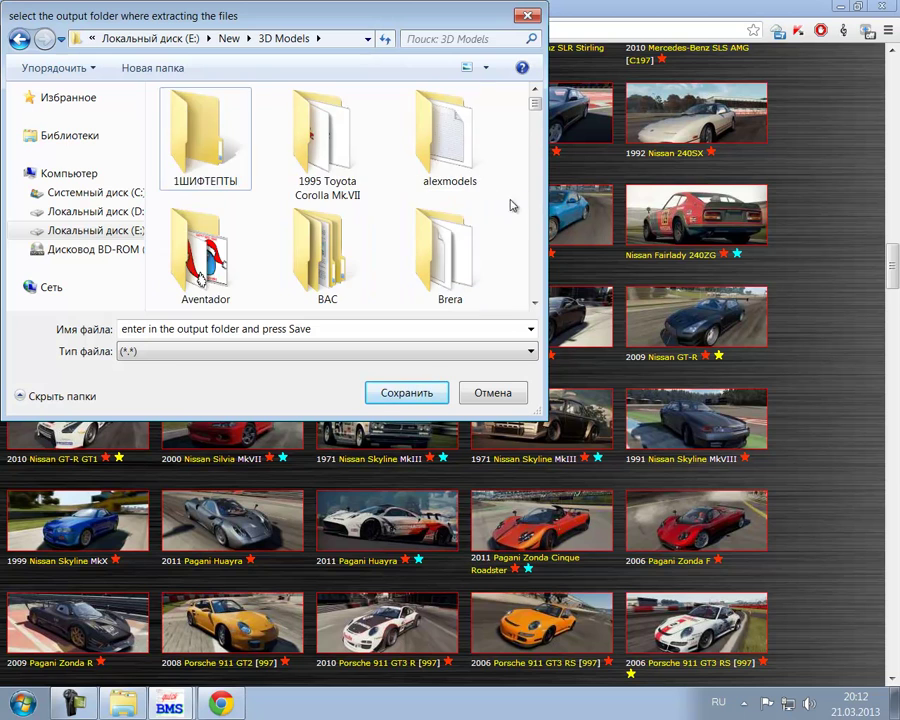
Extract the archive into the 1ШИФТЕПТЫ folder and quit the QuickBMS console
double_click(248, 150)
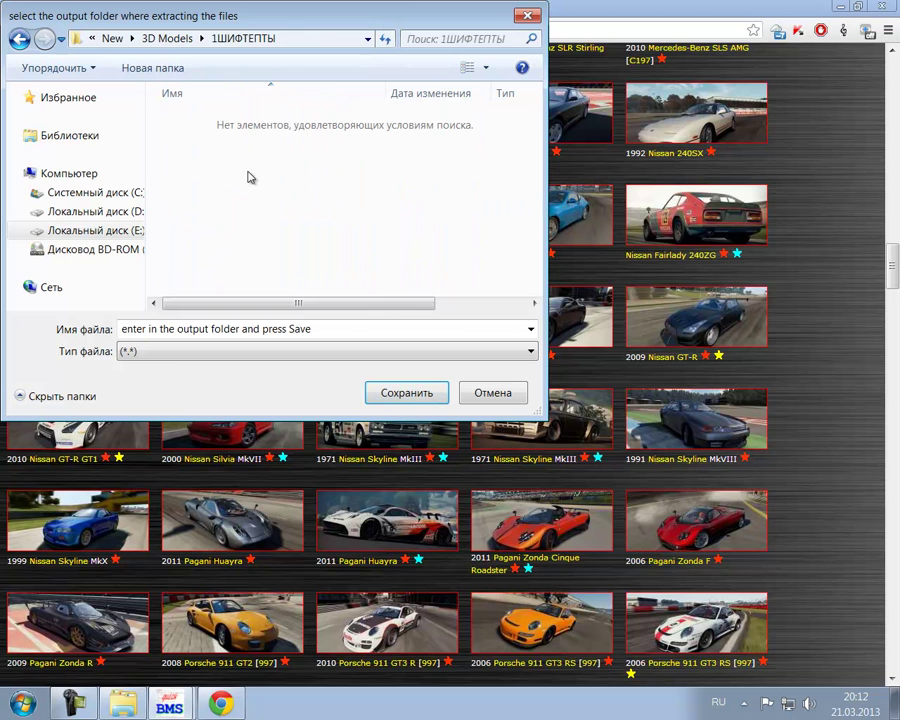
click(415, 394)
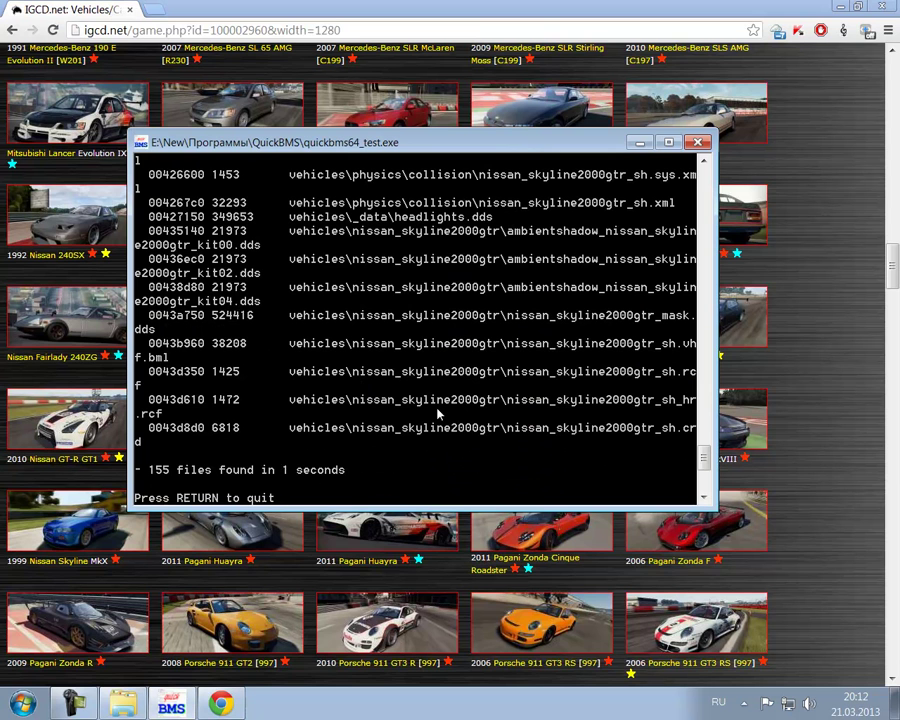
key(Return)
Run quickbms64_test.exe again and load the nfsshift.bms script from New\Программы\QuickBMS
click(123, 703)
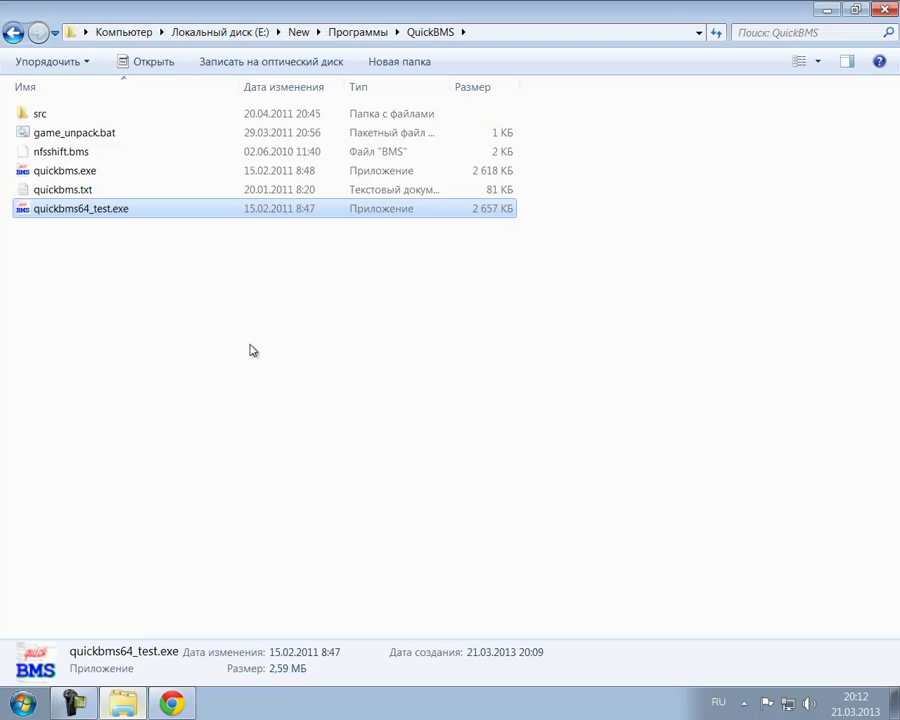
double_click(124, 211)
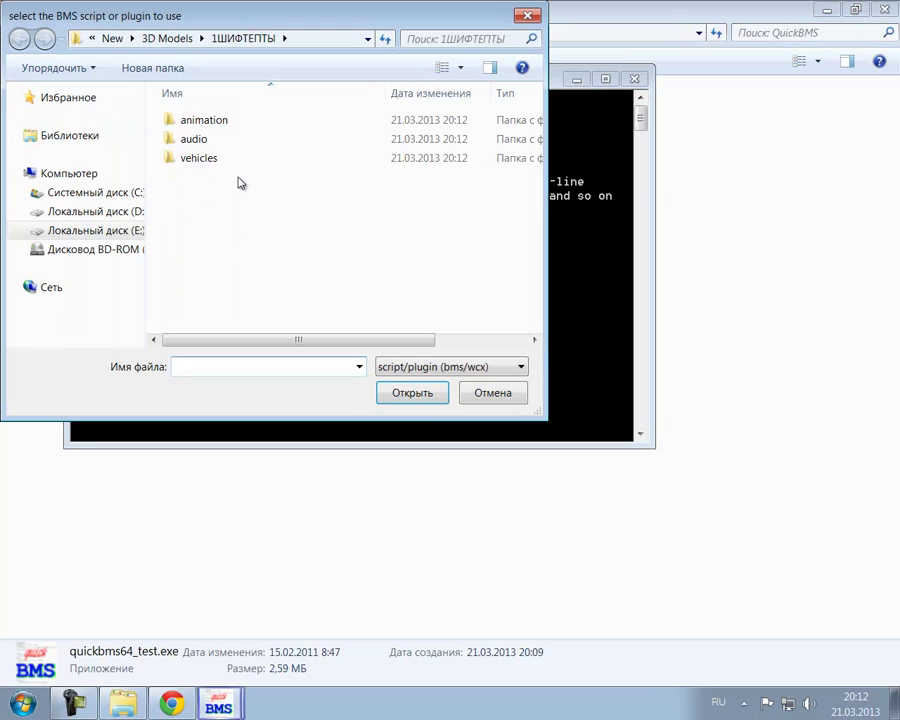
click(120, 40)
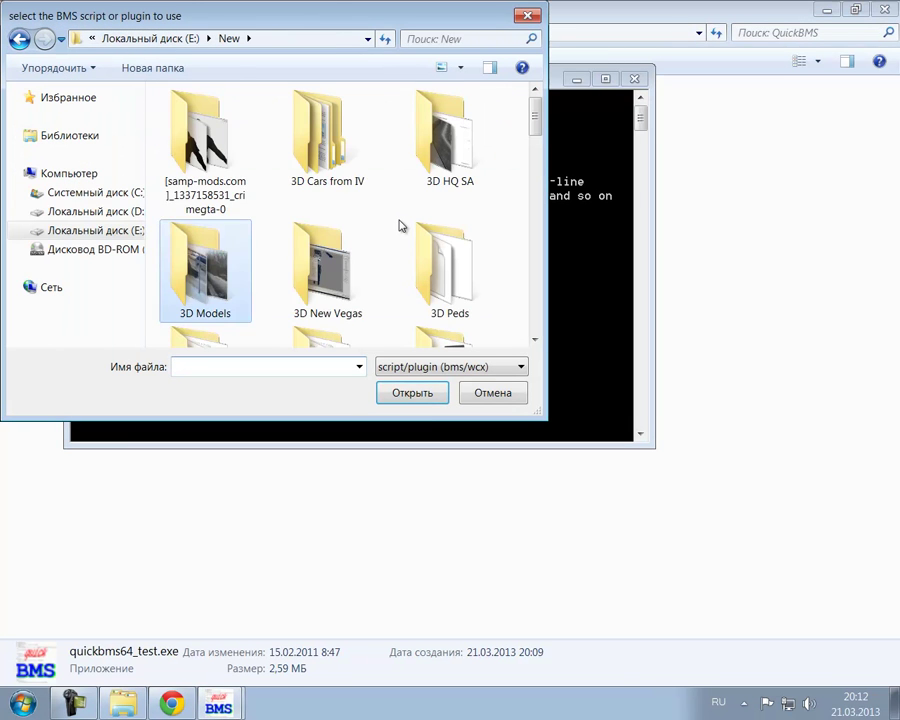
scroll(400, 226, down, 3)
scroll(400, 226, down, 10)
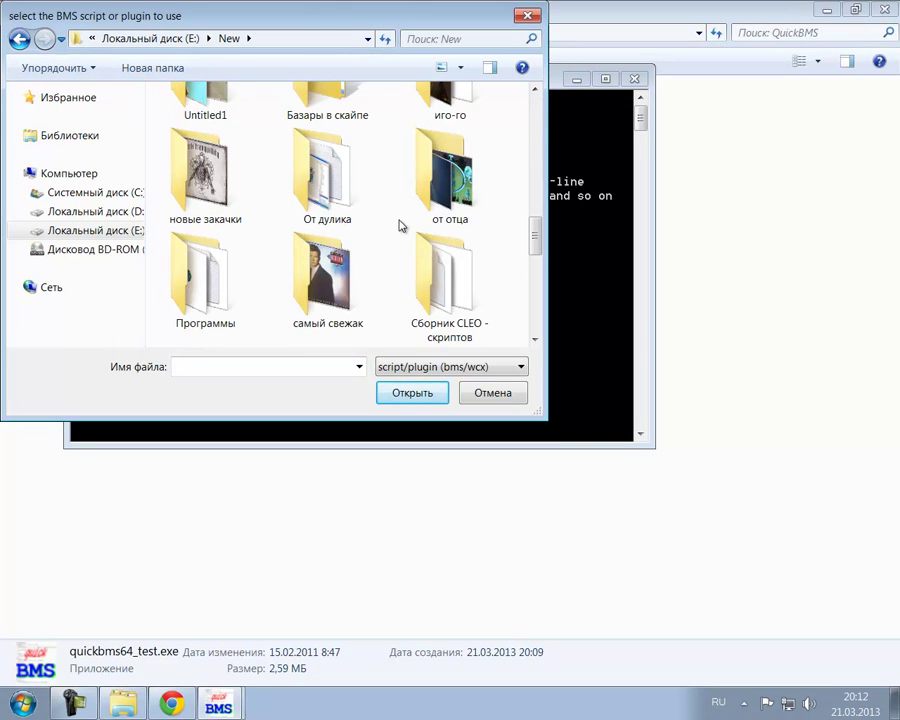
double_click(221, 194)
scroll(285, 226, down, 10)
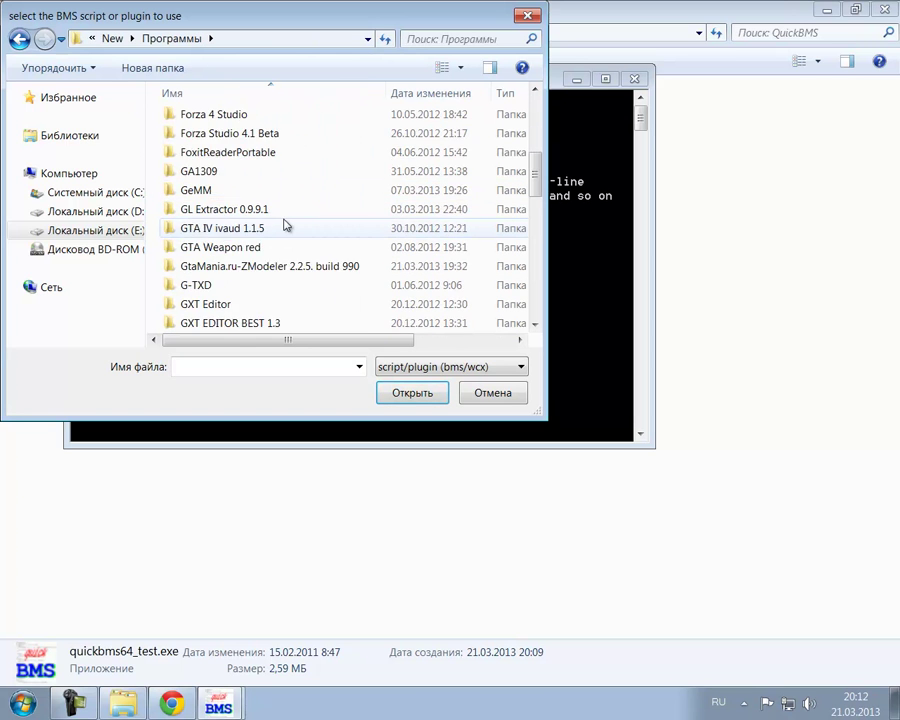
scroll(283, 224, down, 3)
double_click(238, 227)
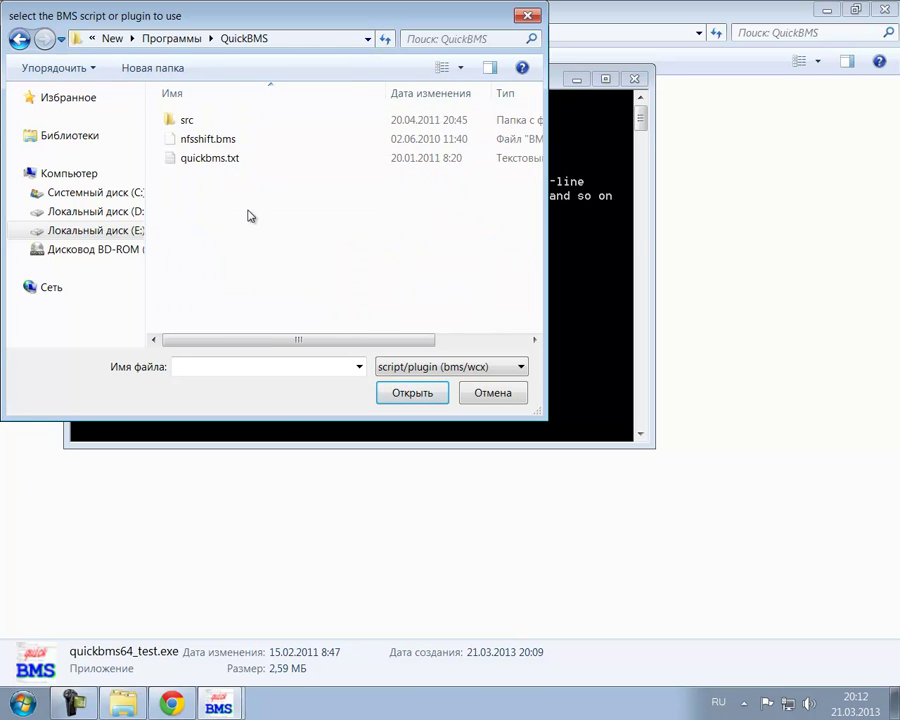
click(236, 141)
click(436, 397)
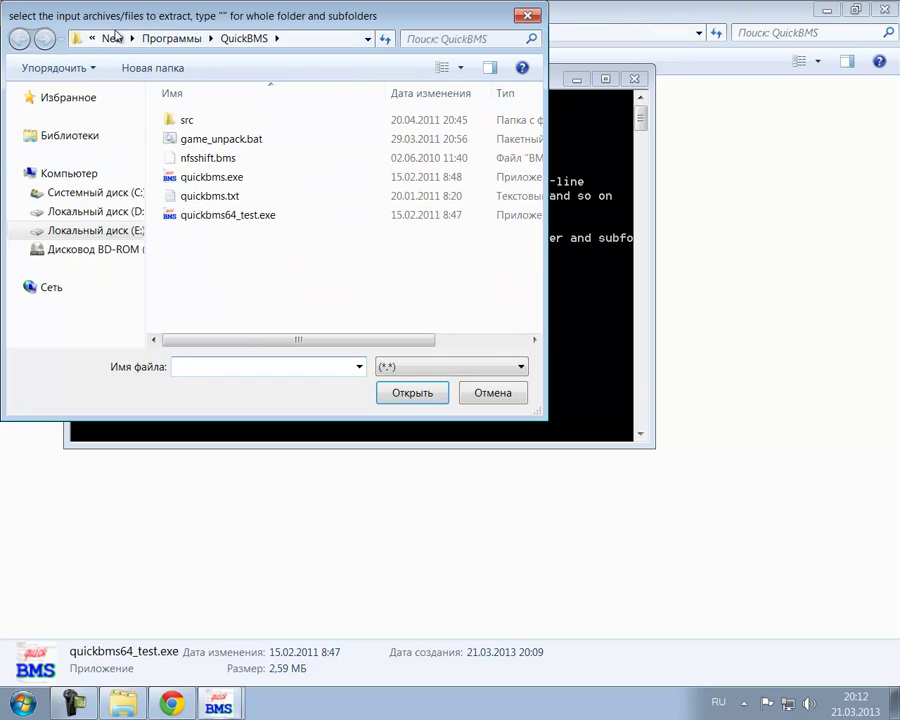
For the input archive, go to the Shift2 game folder inside Program Files (x86) on drive E
click(110, 37)
click(116, 38)
double_click(306, 231)
scroll(374, 224, down, 1)
double_click(367, 200)
scroll(360, 212, down, 4)
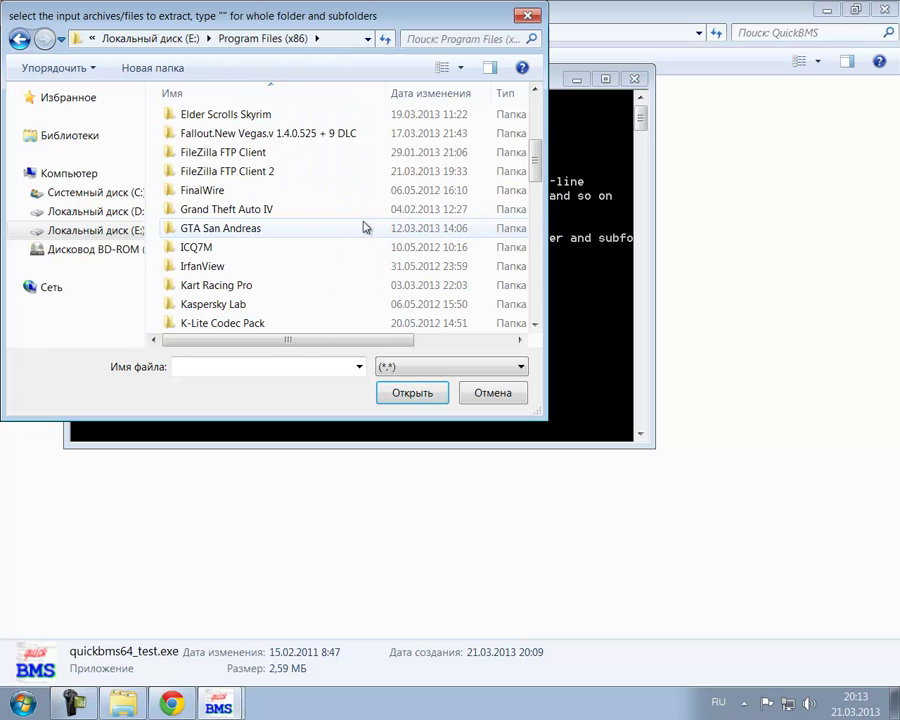
scroll(224, 257, down, 1)
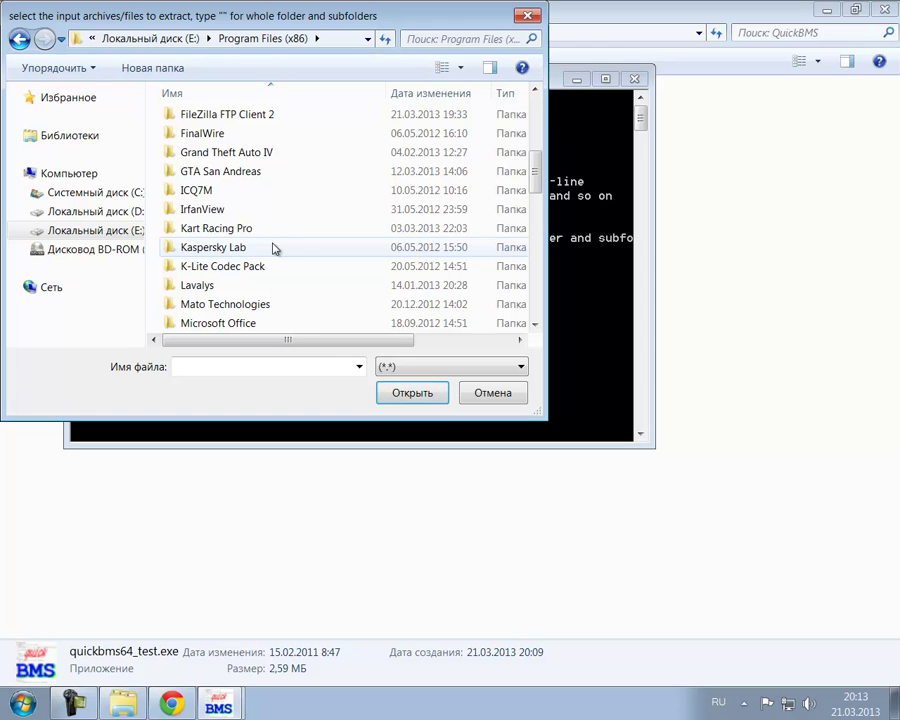
scroll(274, 248, down, 1)
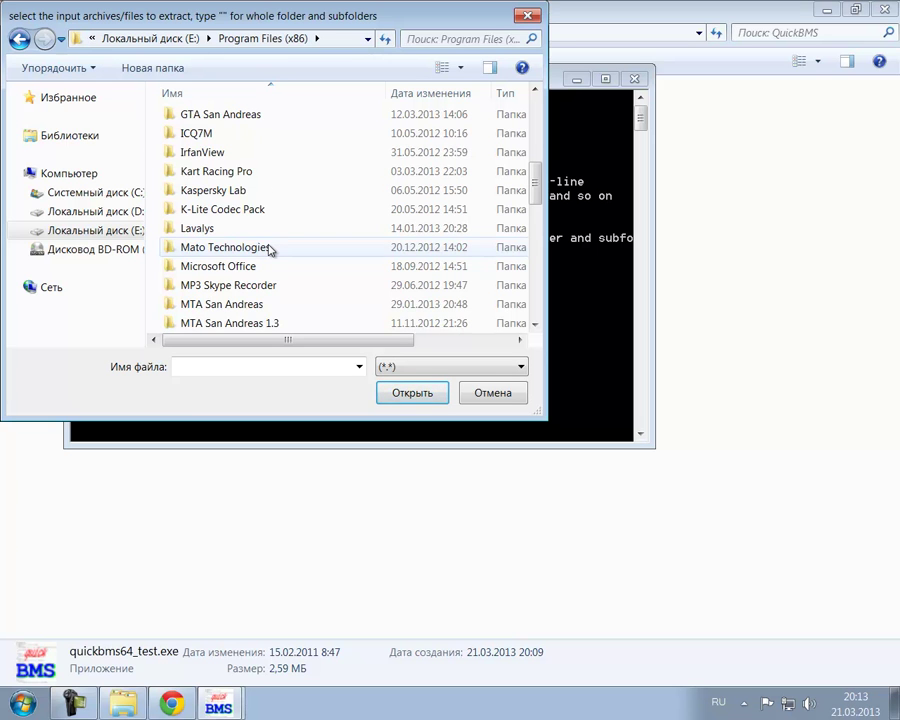
scroll(268, 249, down, 5)
scroll(268, 249, down, 1)
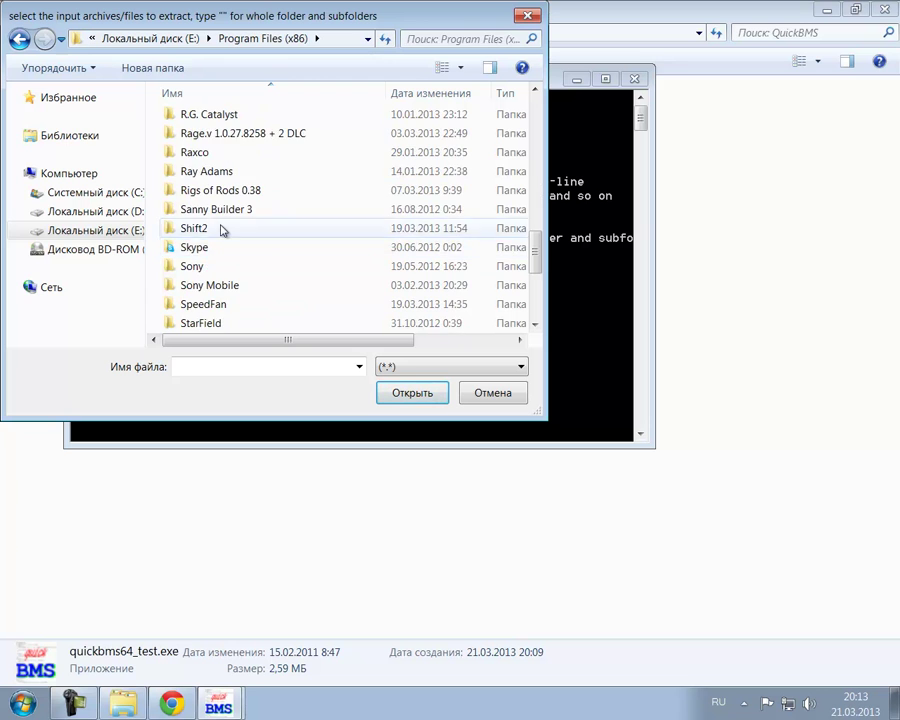
double_click(223, 227)
Open Nissan_Skyline2000GTR_SH_Cockpit.bff from Pakfiles\Vehicles as the input archive
scroll(277, 208, down, 1)
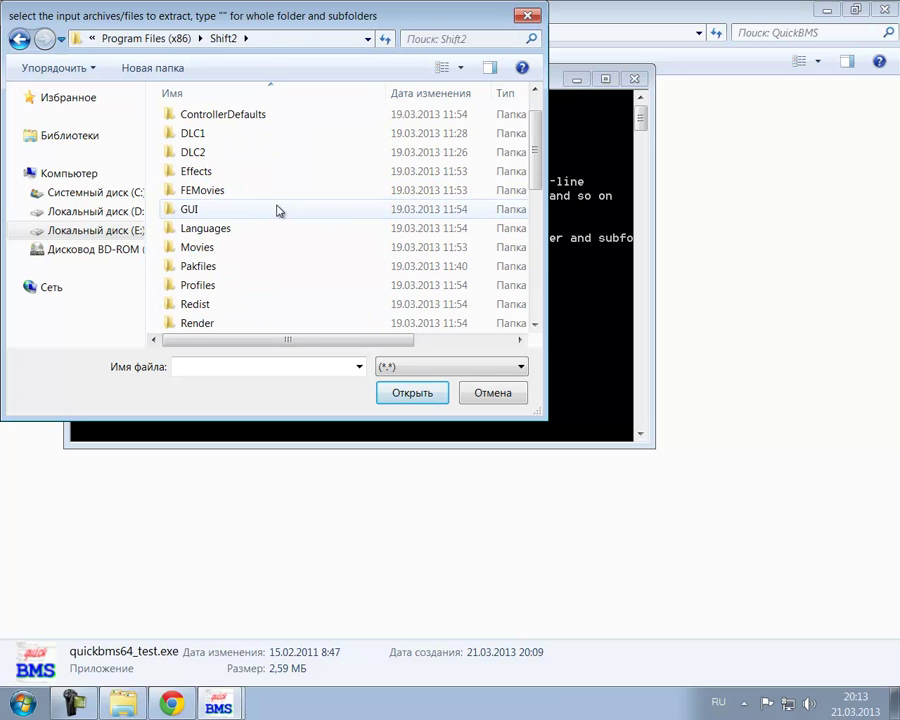
double_click(216, 264)
double_click(214, 178)
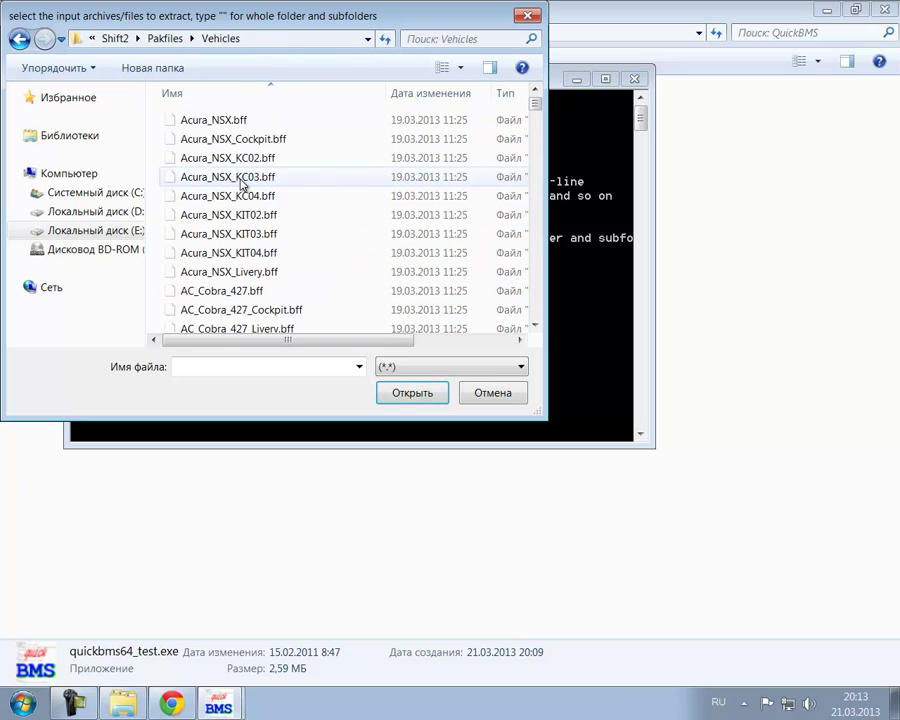
drag(536, 110, 535, 261)
click(335, 283)
click(412, 392)
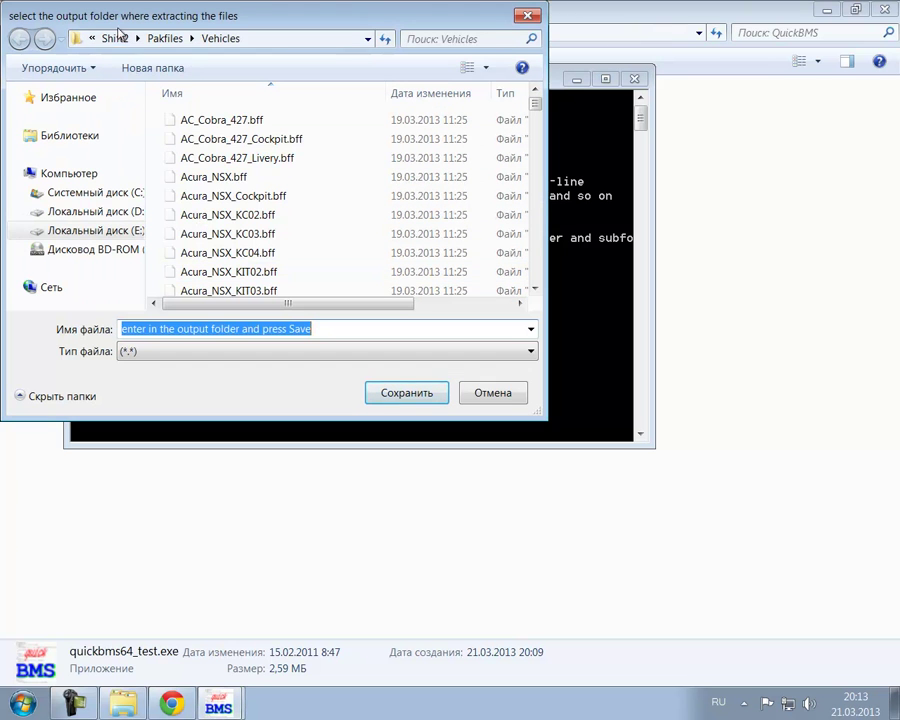
Set New\3D Models\1ШИФТЕПТЫ on drive E as the output folder for the Cockpit archive
click(118, 34)
click(124, 36)
double_click(406, 230)
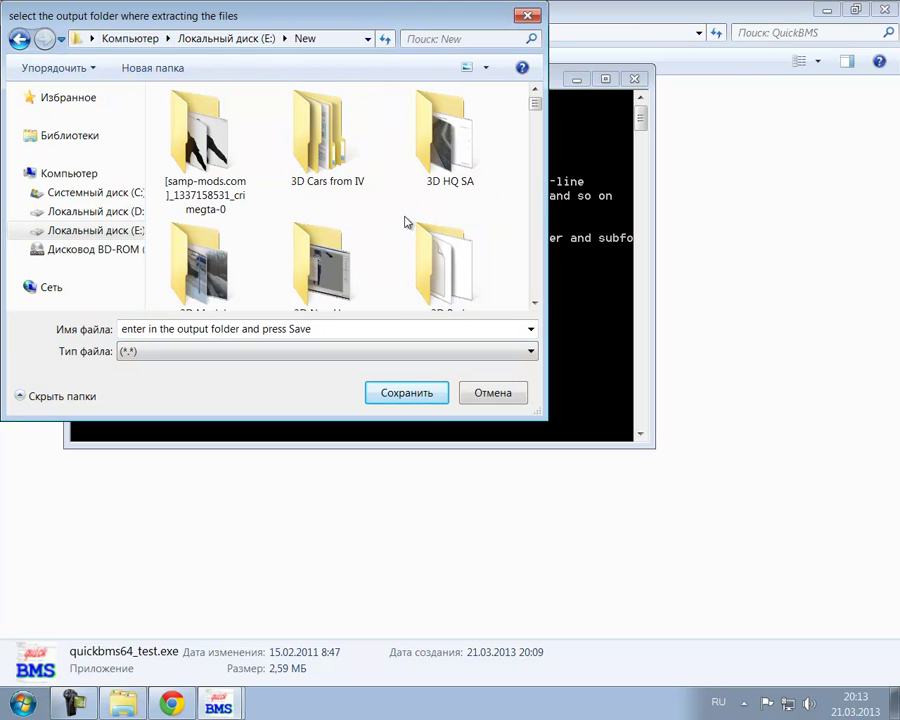
double_click(237, 233)
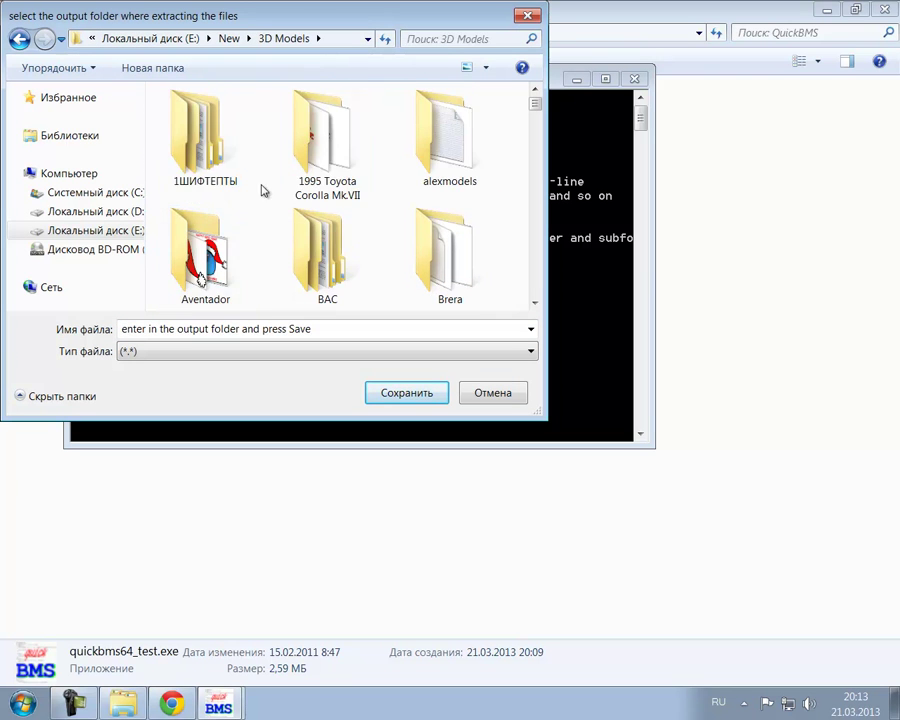
double_click(235, 188)
click(405, 391)
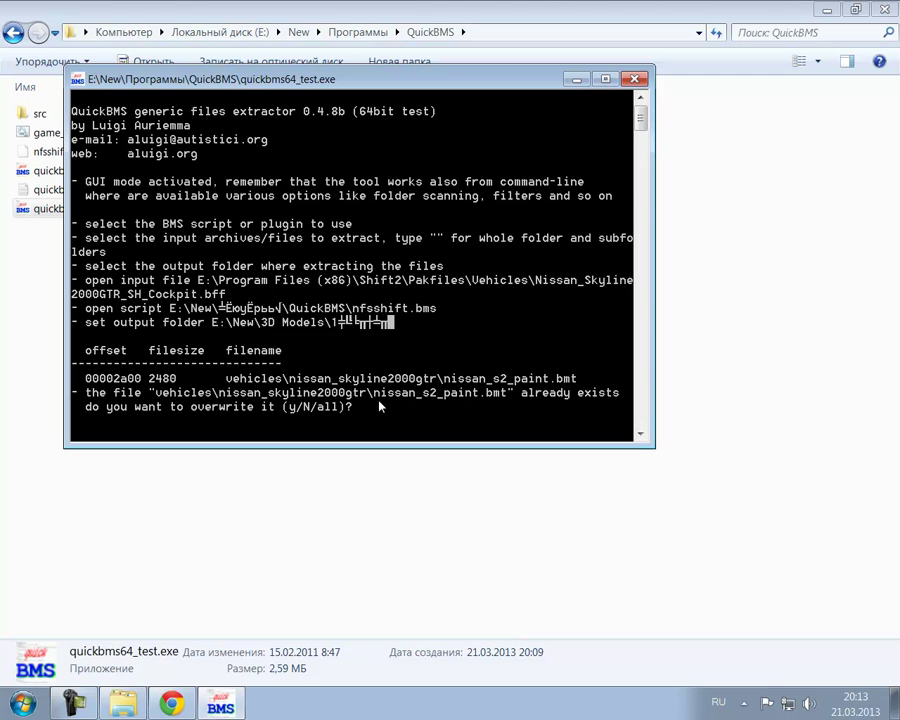
Answer the overwrite question with all to extract the Cockpit archive, and exit the QuickBMS console
key(alt+shift)
text(all)
key(Return)
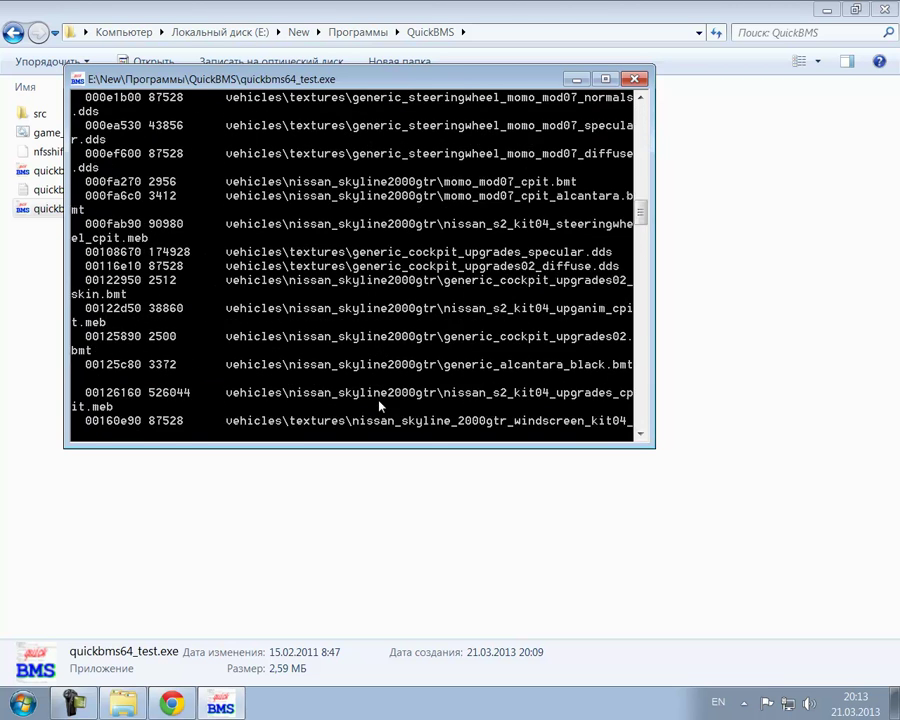
key(Return)
Run quickbms64_test.exe again and load nfsshift.bms from New\Программы\QuickBMS as the script
click(159, 241)
double_click(170, 210)
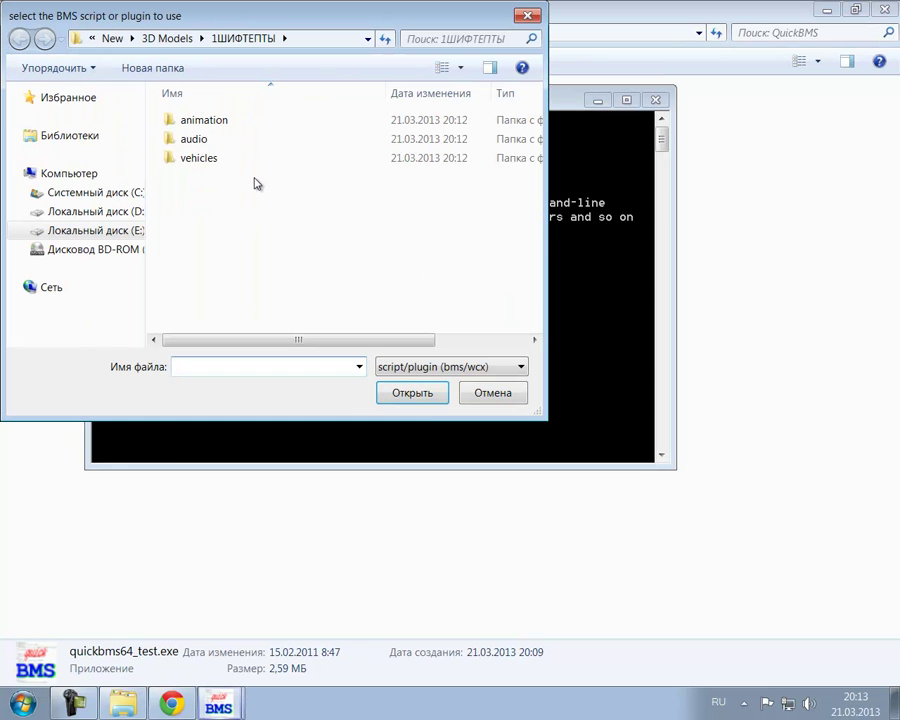
click(113, 38)
scroll(405, 210, down, 3)
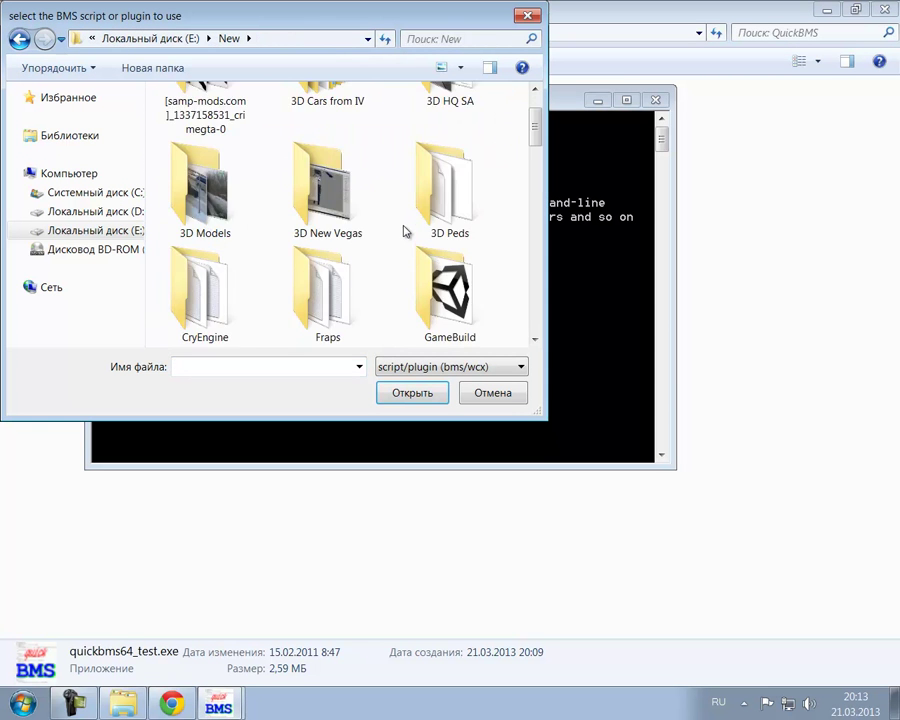
scroll(403, 228, down, 5)
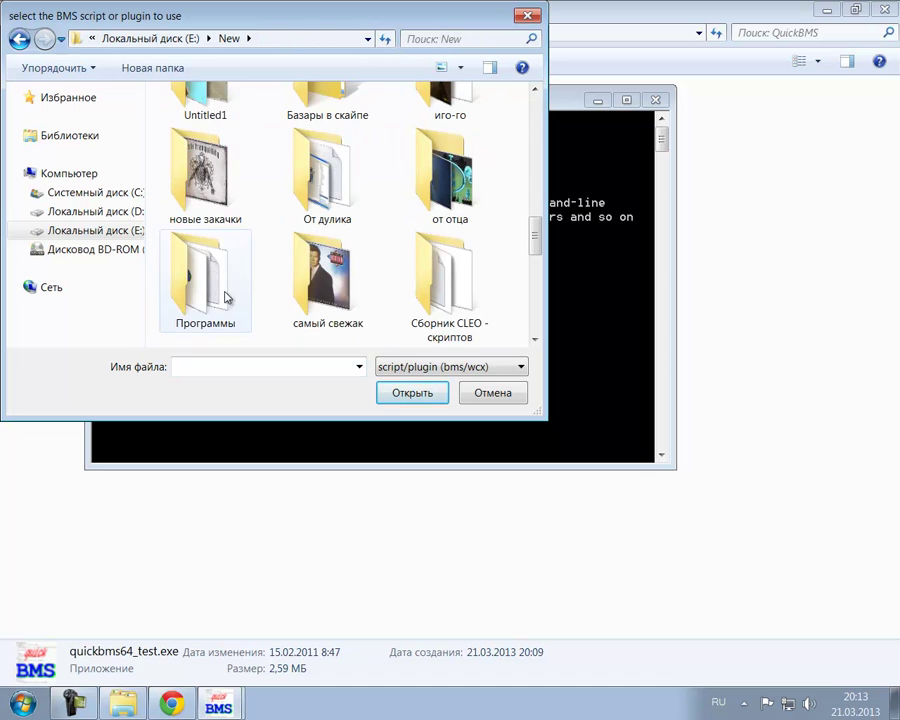
double_click(225, 297)
scroll(297, 212, down, 4)
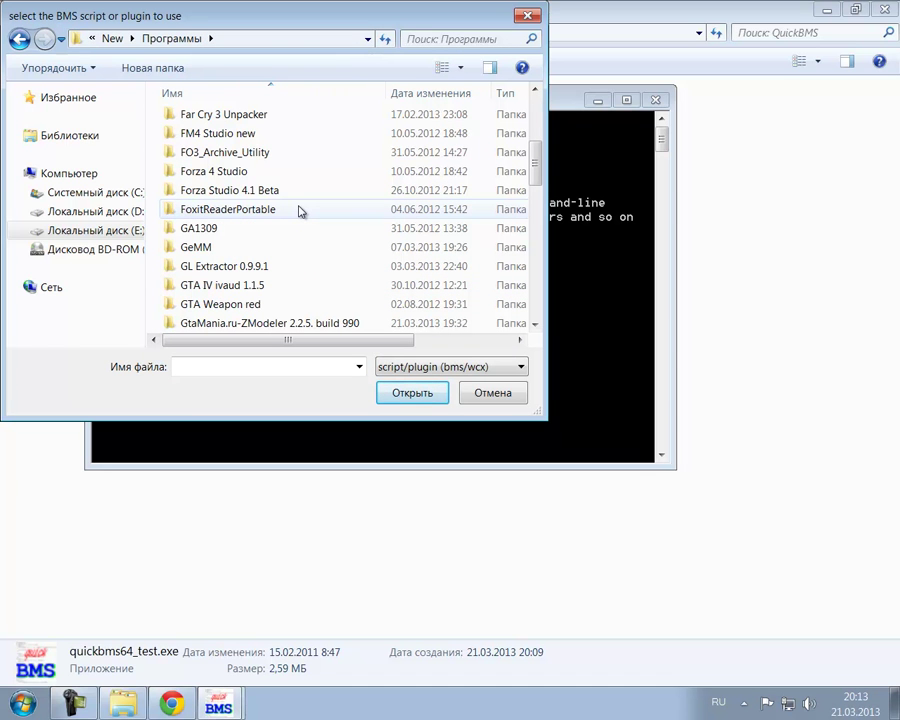
scroll(299, 210, down, 3)
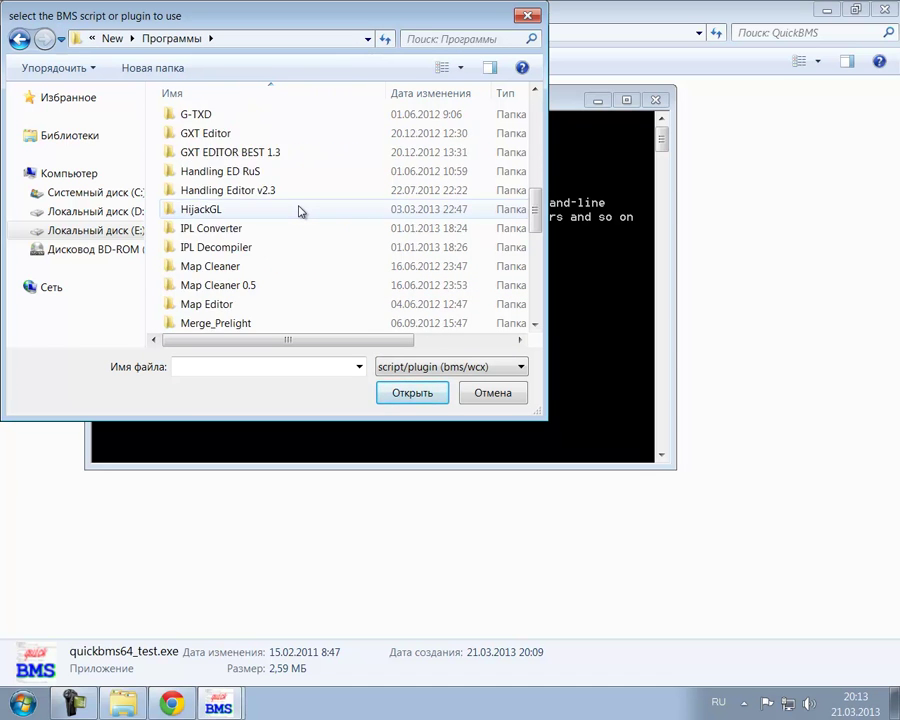
scroll(235, 242, down, 3)
double_click(231, 236)
click(215, 158)
click(410, 392)
Browse to Program Files (x86)\Shift2\Pakfiles on drive E to select the next input archive
click(90, 38)
click(125, 62)
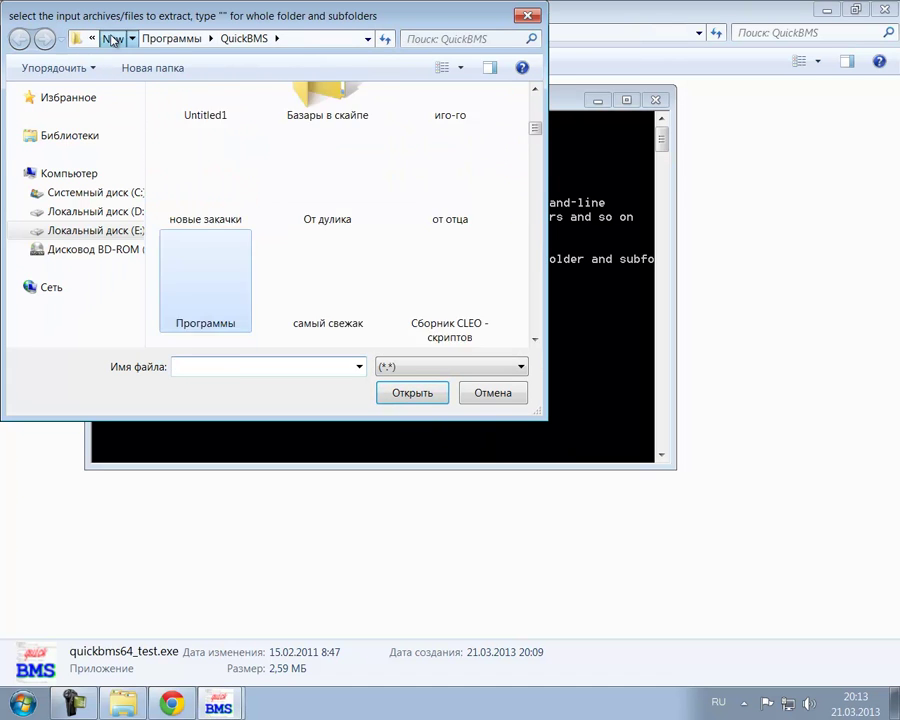
double_click(280, 200)
click(19, 38)
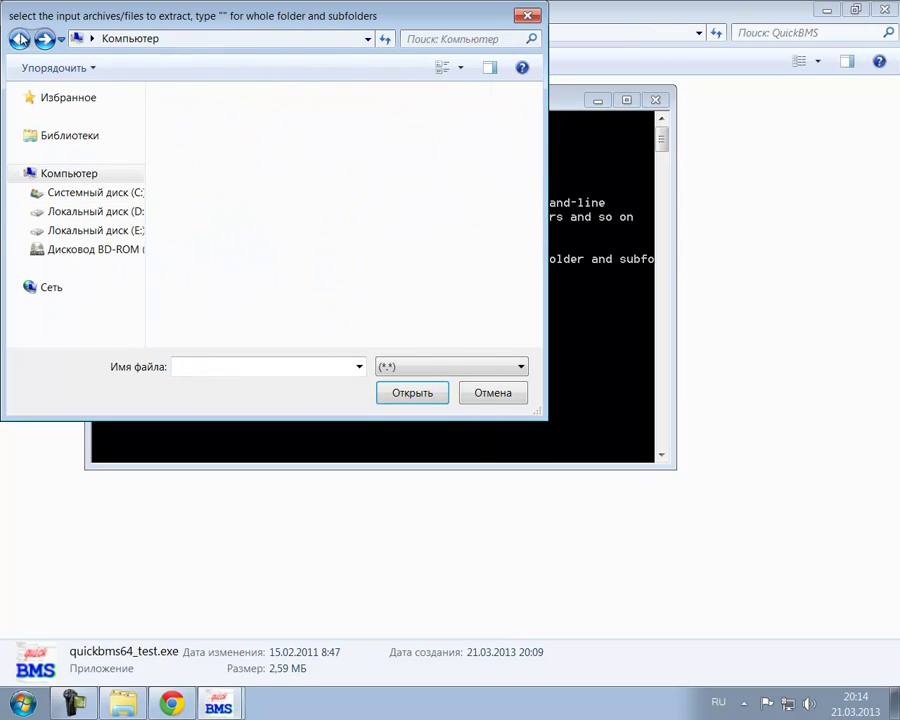
click(290, 240)
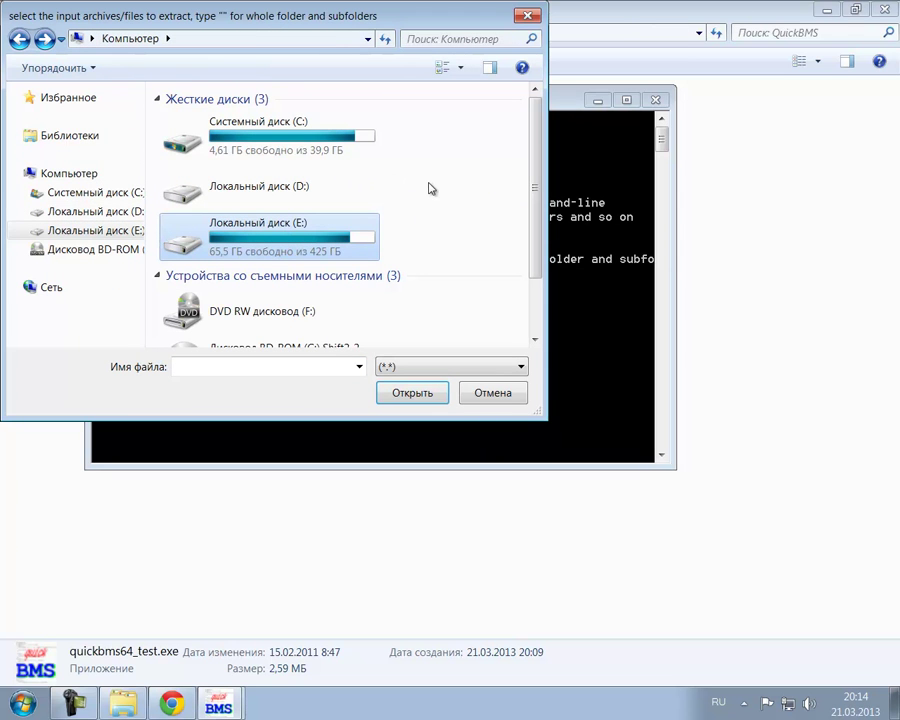
key(Return)
scroll(385, 253, down, 4)
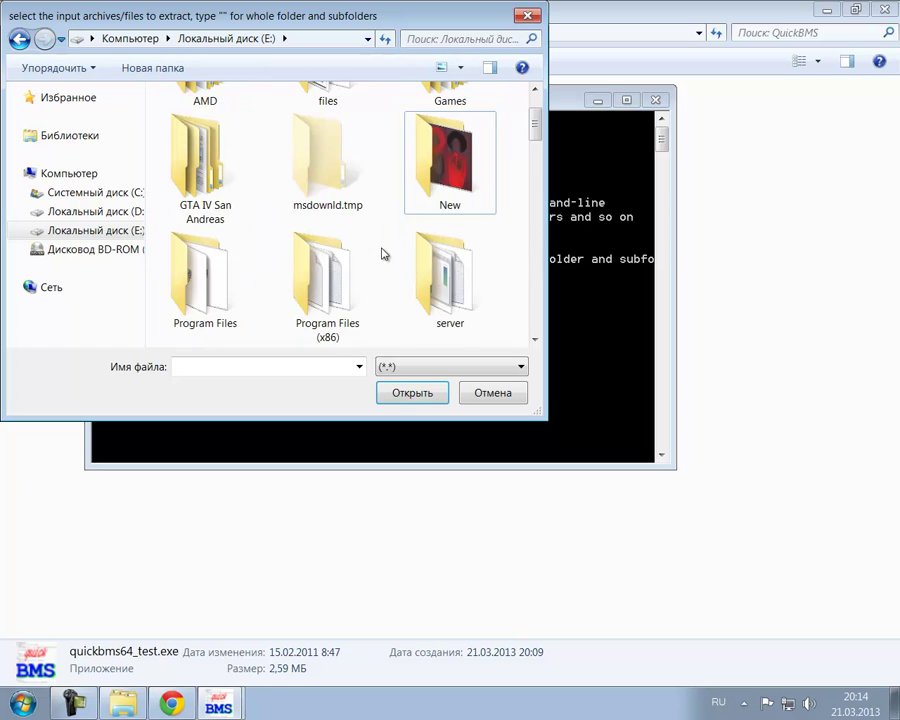
double_click(352, 222)
scroll(385, 213, down, 3)
scroll(385, 213, down, 10)
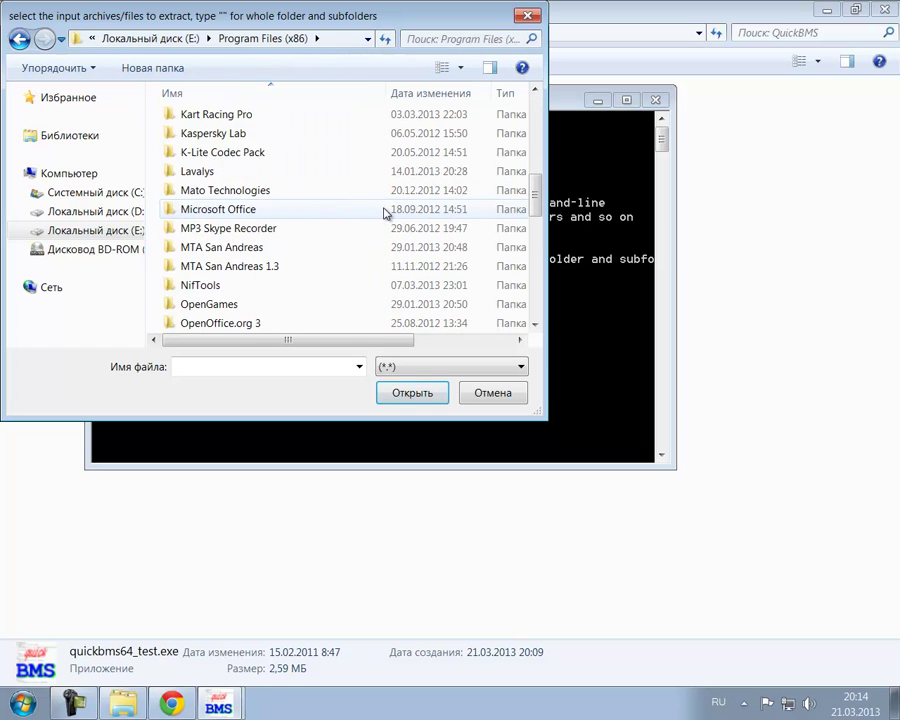
double_click(214, 172)
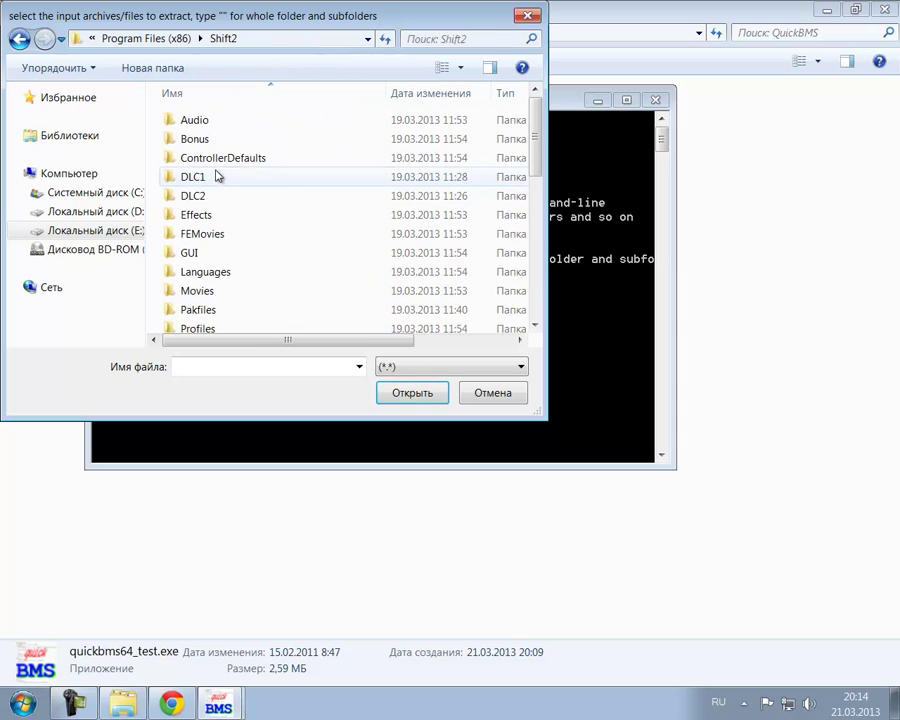
double_click(218, 308)
scroll(270, 230, down, 1)
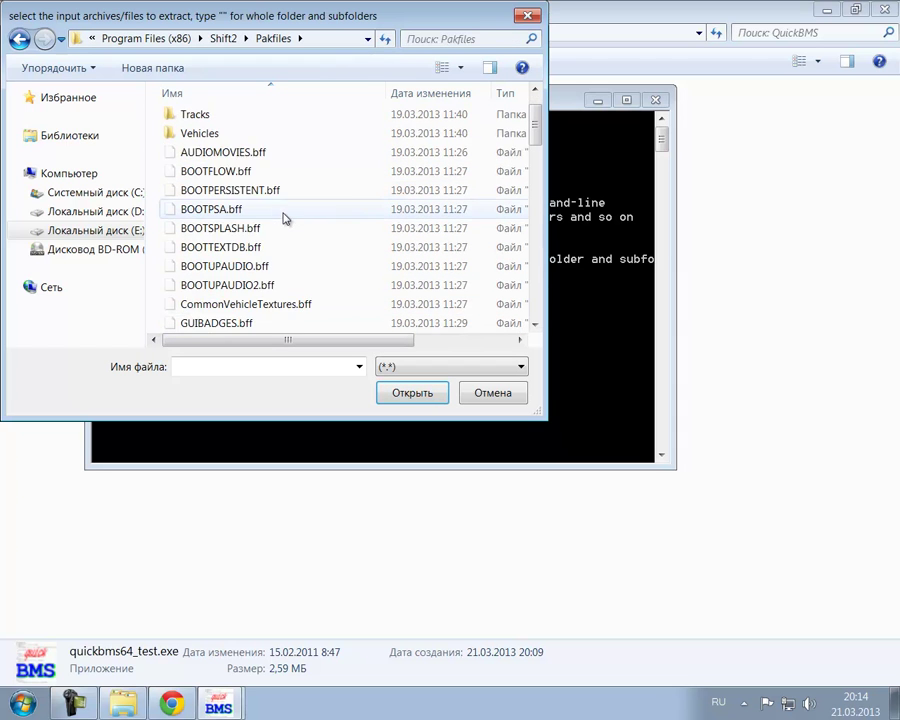